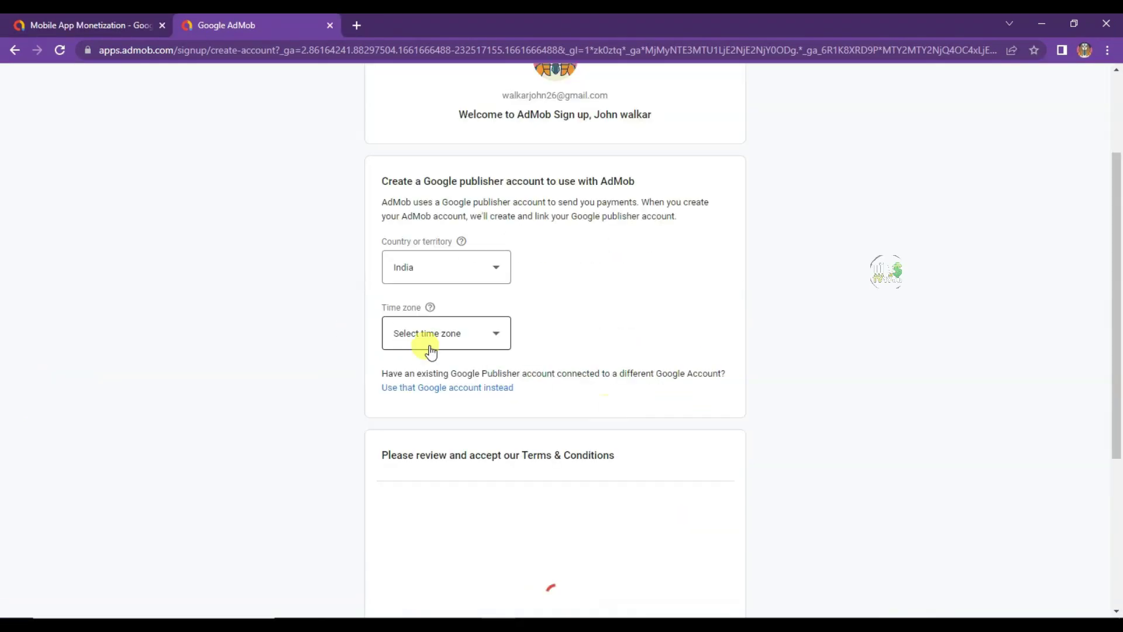
- Create the AdMob account with country India, Kolkata time zone, and the AdSense terms accepted
{"action": "left_click", "coordinate": [433, 336]}
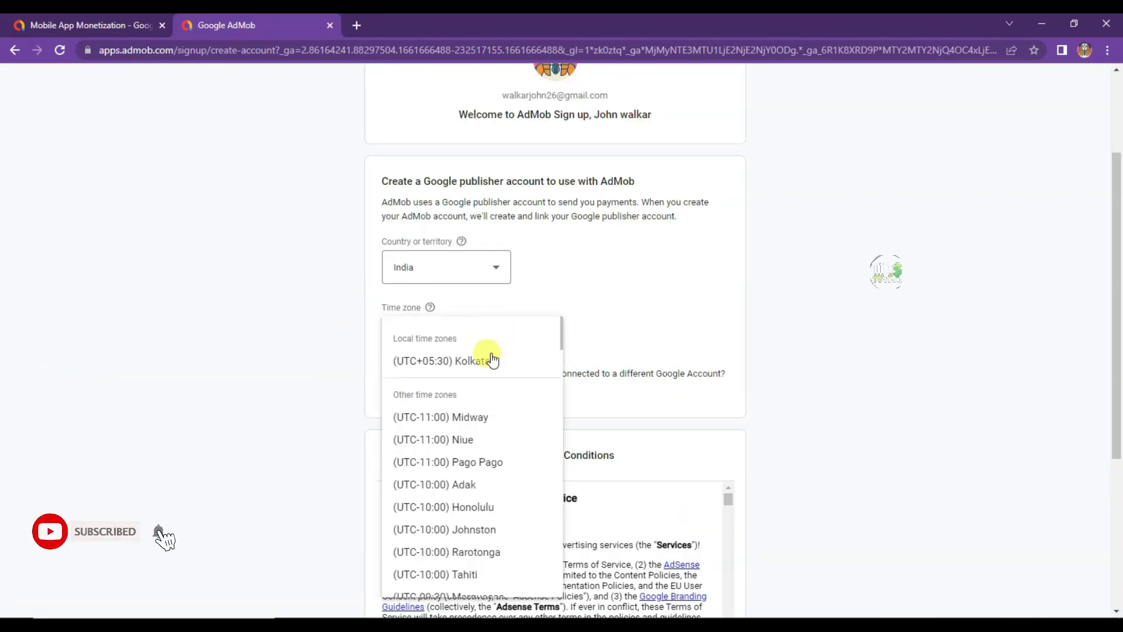
{"action": "left_click", "coordinate": [491, 359]}
{"action": "scroll", "coordinate": [570, 244], "scroll_direction": "down", "scroll_amount": 4}
{"action": "scroll", "coordinate": [551, 333], "scroll_direction": "down", "scroll_amount": 15}
{"action": "left_click", "coordinate": [389, 521]}
{"action": "left_click", "coordinate": [424, 577]}
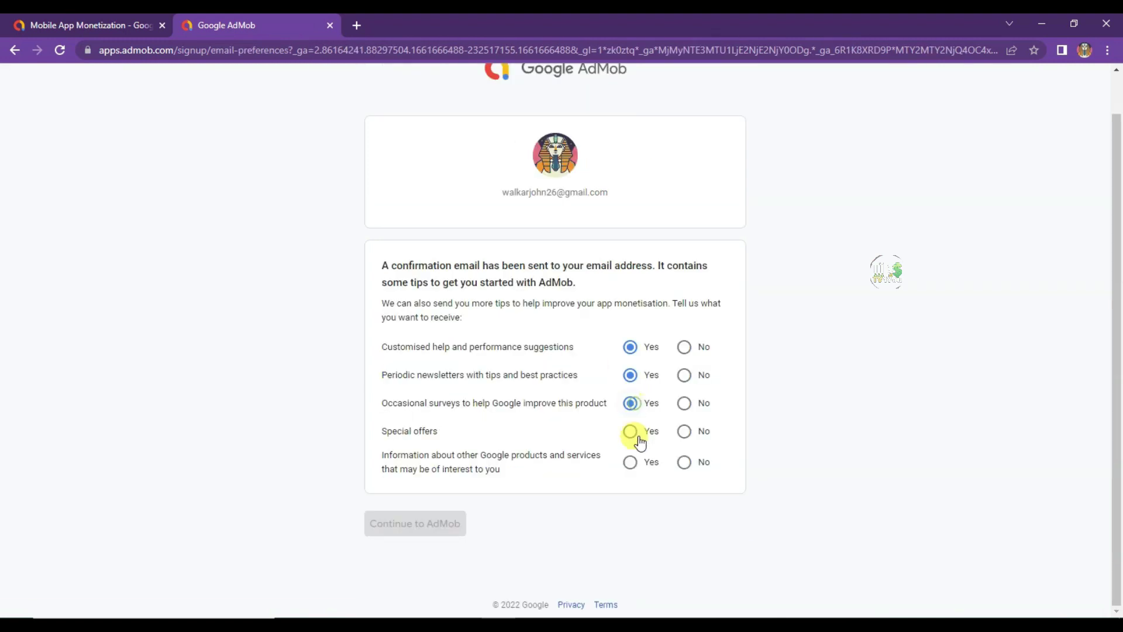
- Opt in to special offers emails, finish sign-up, and review the home dashboard's earnings and eCPM
{"action": "left_click", "coordinate": [630, 431]}
{"action": "left_click", "coordinate": [414, 522]}
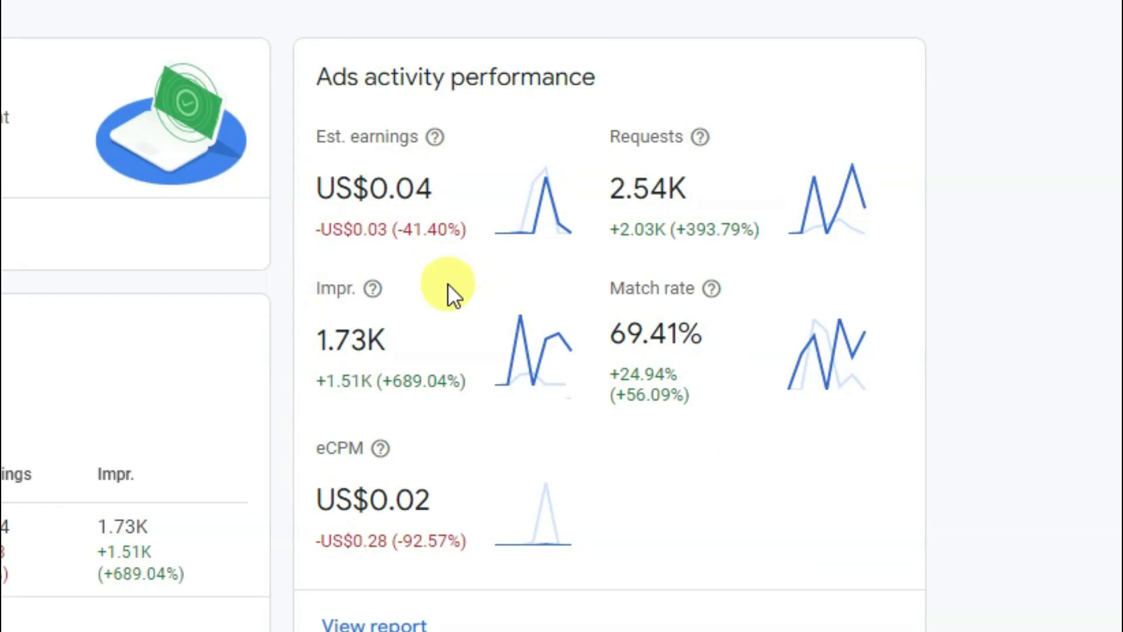
{"action": "scroll", "coordinate": [448, 283], "scroll_direction": "down", "scroll_amount": 2}
{"action": "left_click_drag", "start_coordinate": [315, 214], "coordinate": [387, 213]}
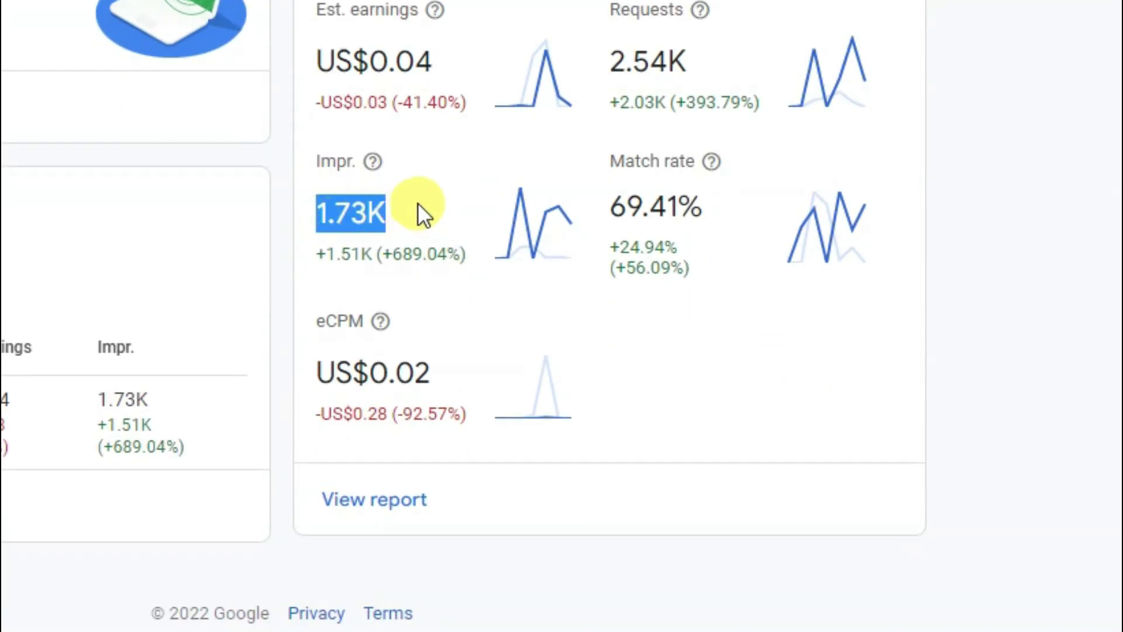
{"action": "left_click_drag", "start_coordinate": [314, 374], "coordinate": [433, 376]}
{"action": "left_click", "coordinate": [310, 69]}
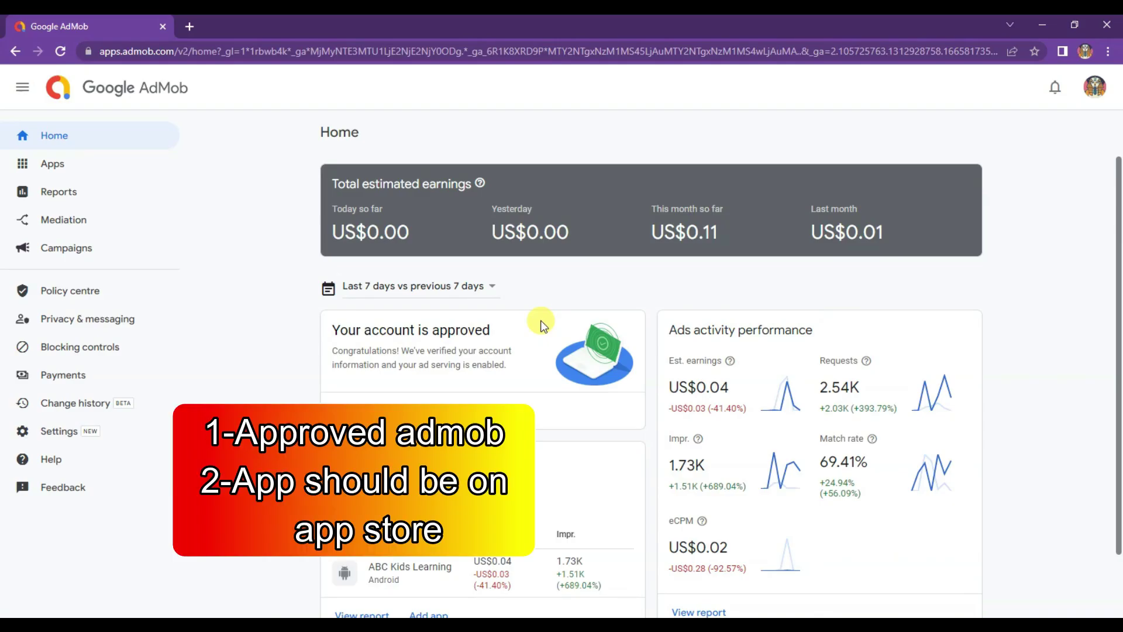
- Open ABC Kids Learning from the Apps list and review its overview and revenue by source
{"action": "left_click_drag", "start_coordinate": [335, 330], "coordinate": [522, 328]}
{"action": "left_click", "coordinate": [522, 328]}
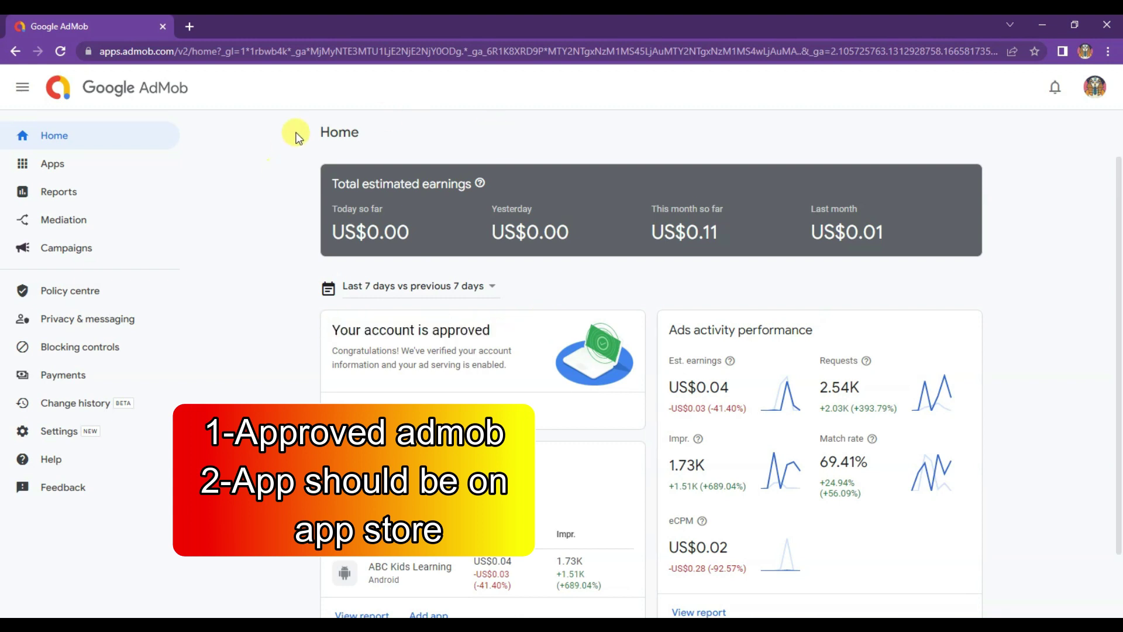
{"action": "left_click", "coordinate": [143, 164]}
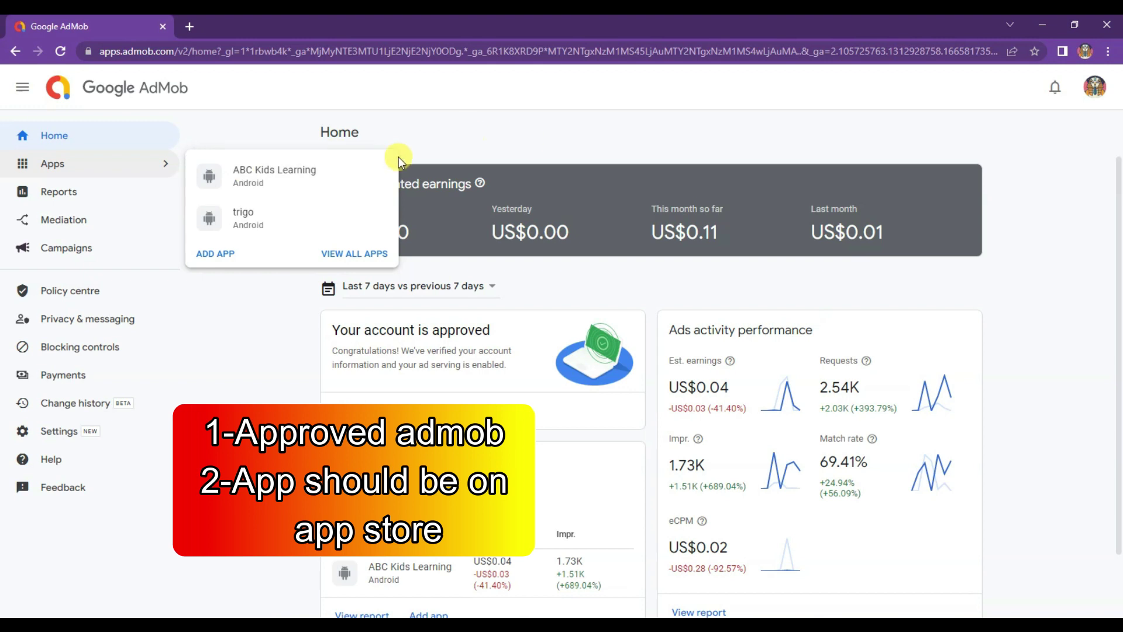
{"action": "left_click", "coordinate": [326, 183]}
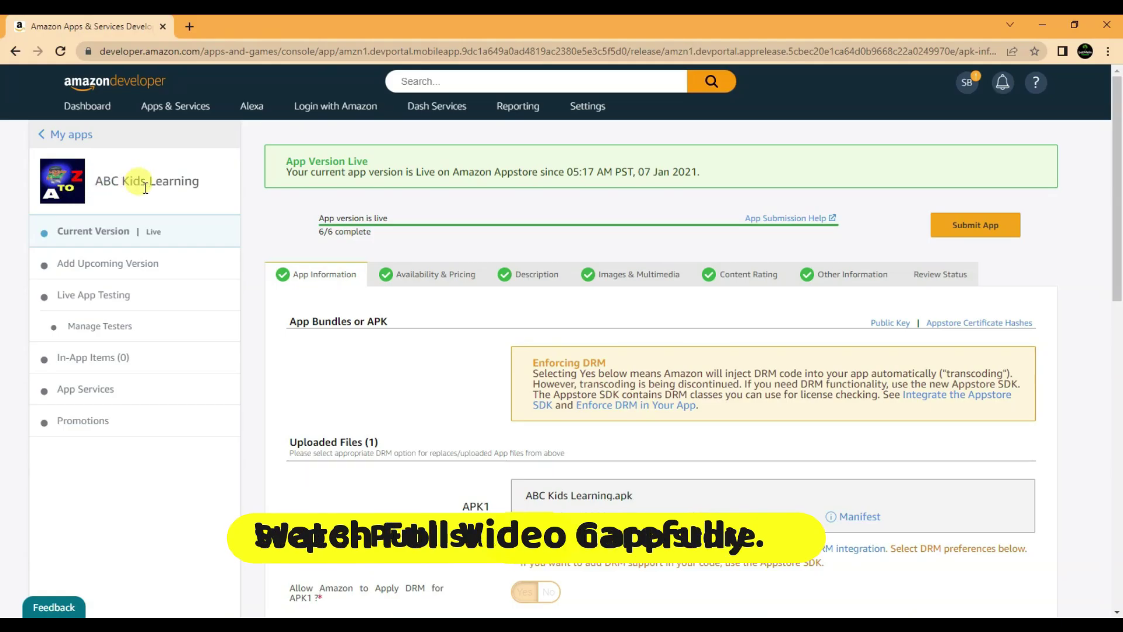
{"action": "left_click_drag", "start_coordinate": [313, 164], "coordinate": [389, 173]}
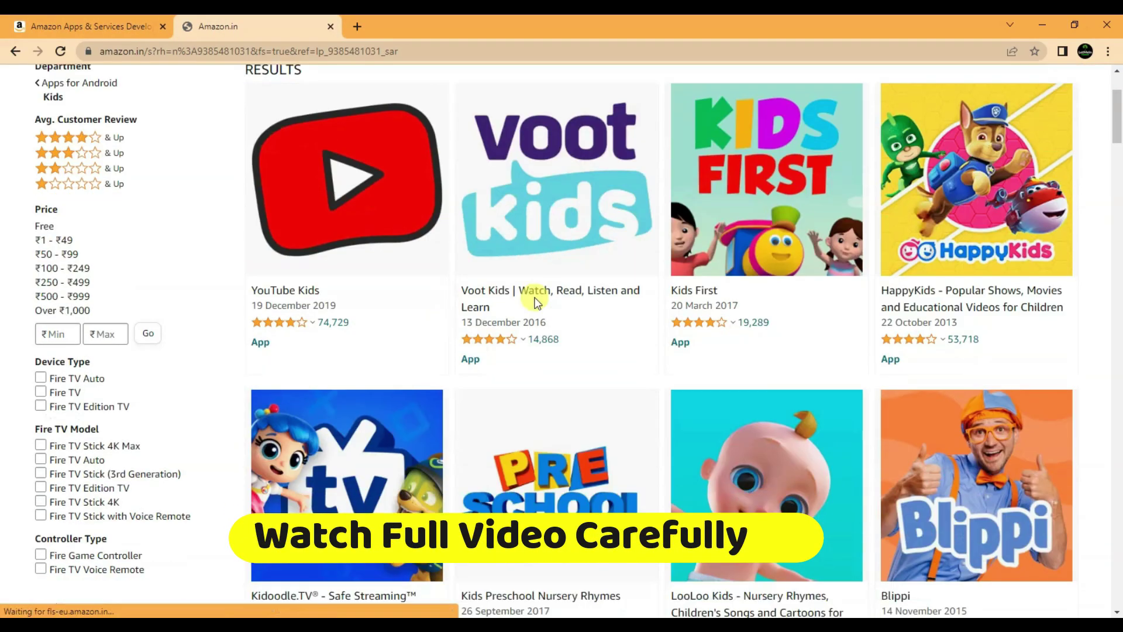
{"action": "scroll", "coordinate": [655, 294], "scroll_direction": "down", "scroll_amount": 5}
{"action": "scroll", "coordinate": [656, 290], "scroll_direction": "down", "scroll_amount": 5}
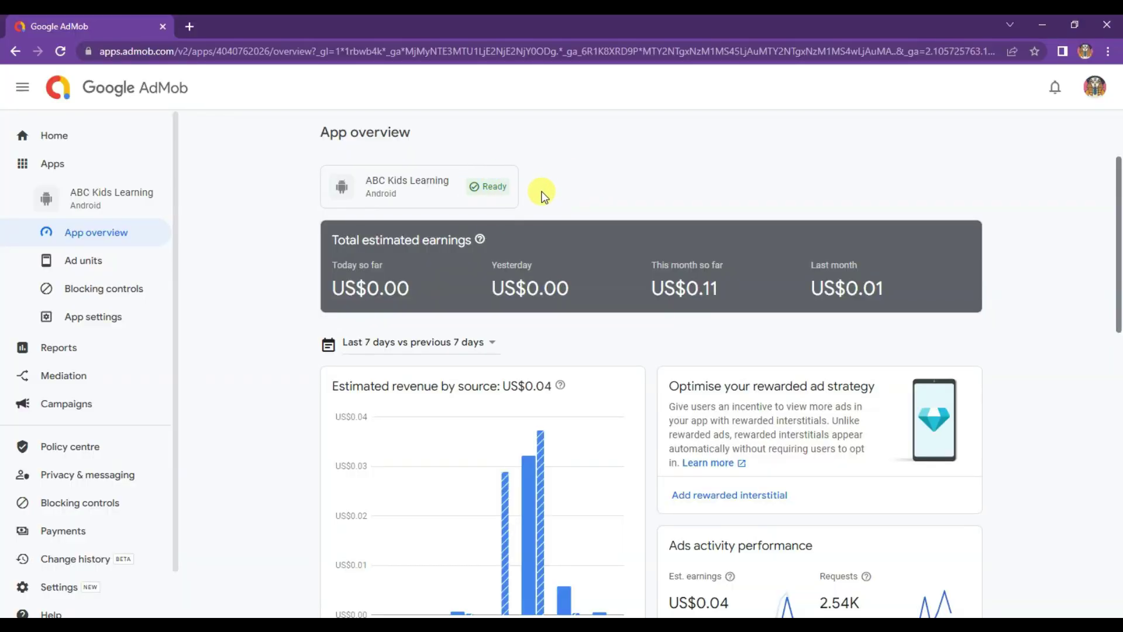
{"action": "left_click", "coordinate": [52, 164]}
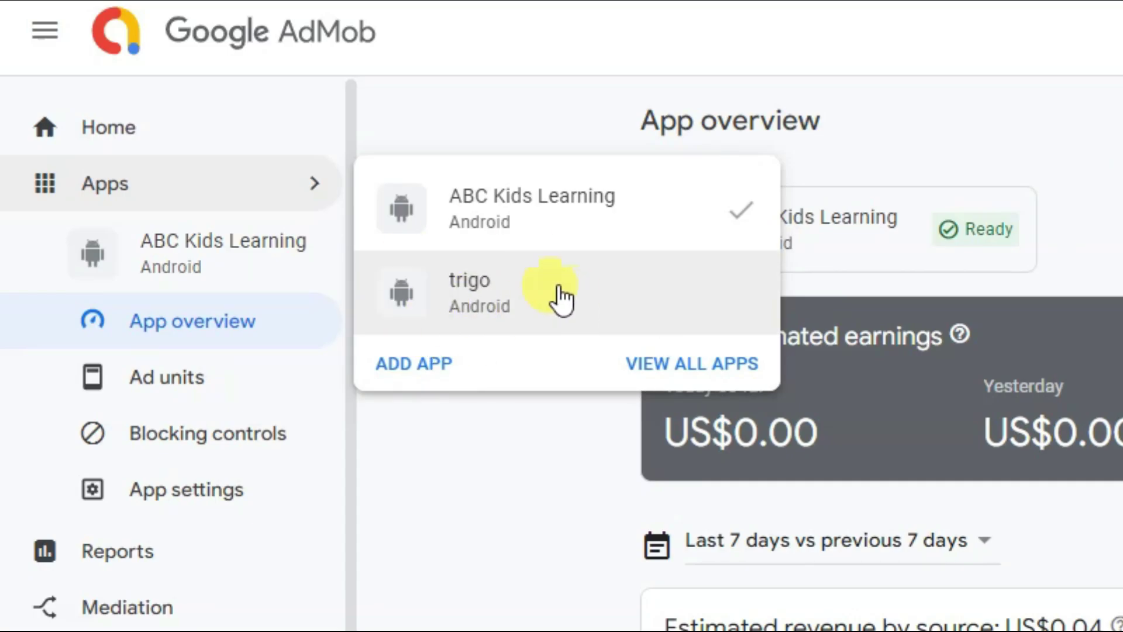
{"action": "left_click", "coordinate": [520, 300]}
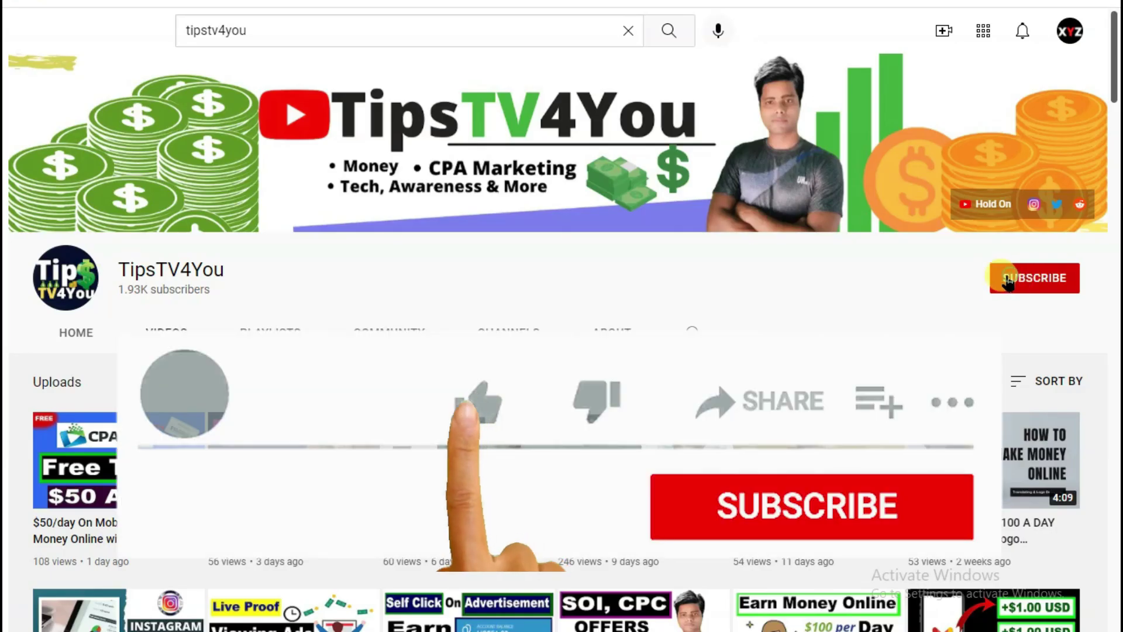
- Subscribe to the TipsTV4You channel with bell notifications set to All
{"action": "left_click", "coordinate": [1004, 278]}
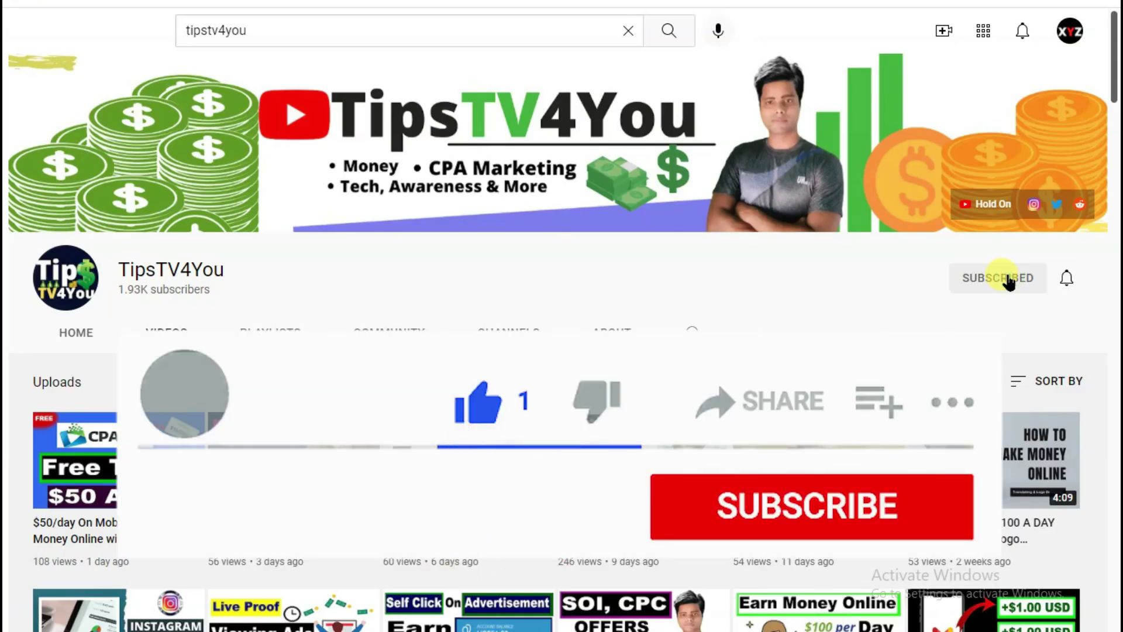
{"action": "left_click", "coordinate": [1066, 279]}
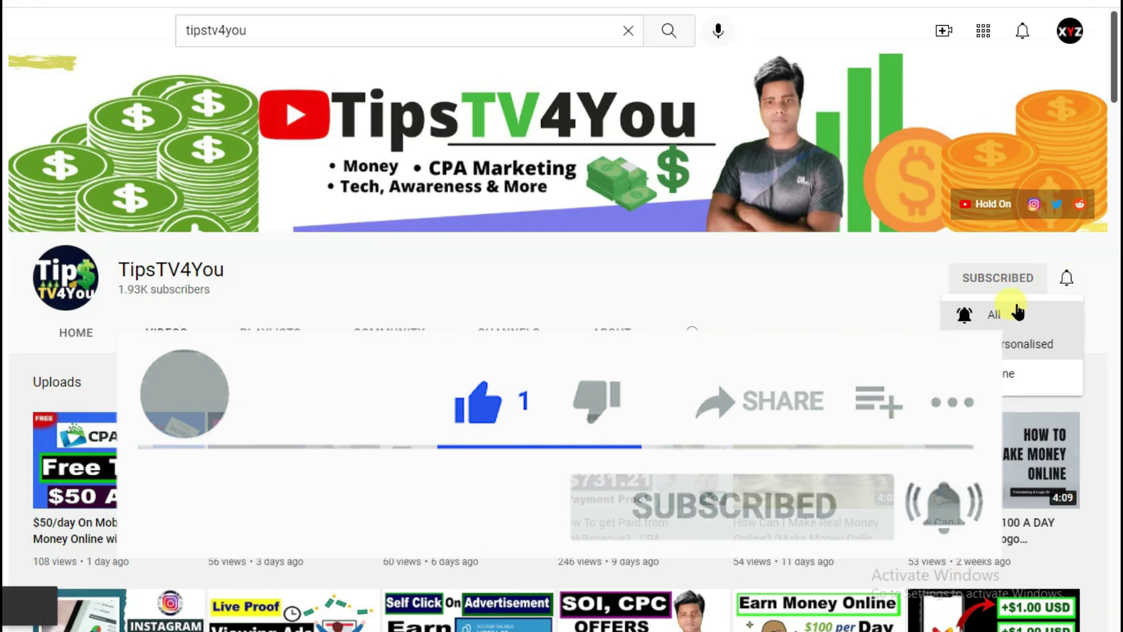
{"action": "left_click", "coordinate": [1007, 316]}
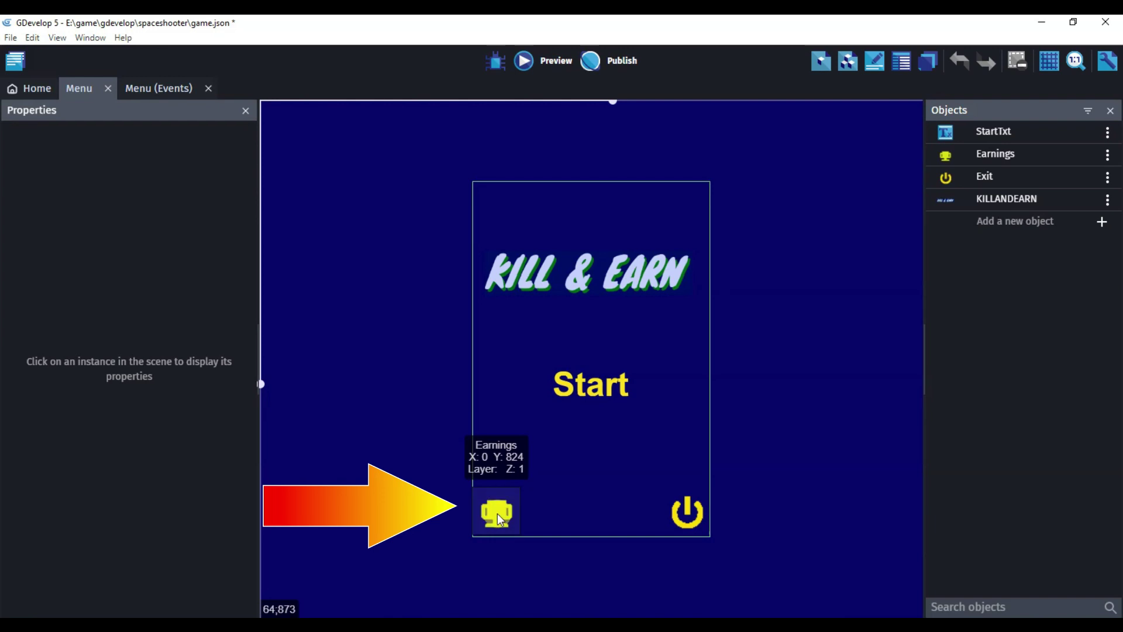
- In Menu events, add an 'At the beginning of the scene' event and move it to the top
{"action": "left_click", "coordinate": [160, 86]}
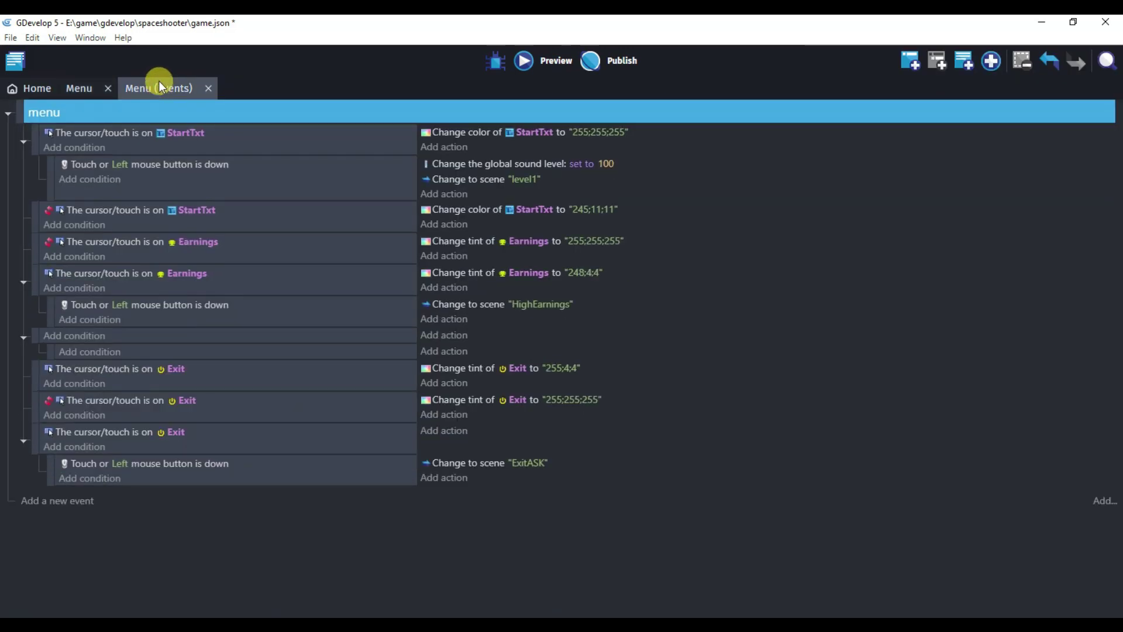
{"action": "left_click", "coordinate": [82, 501]}
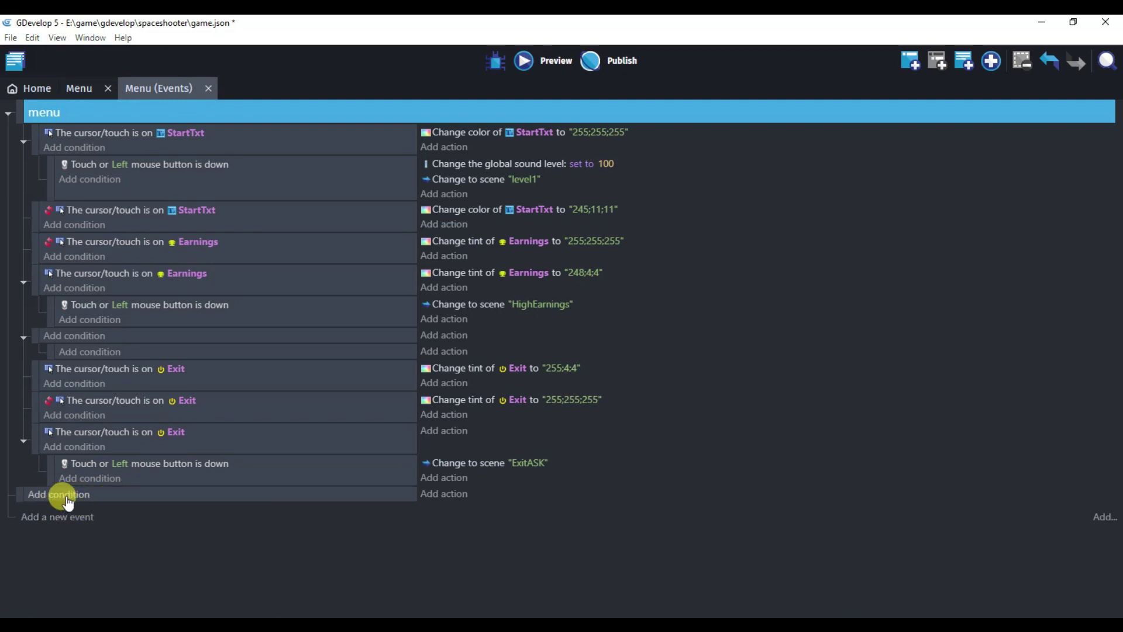
{"action": "left_click", "coordinate": [62, 499]}
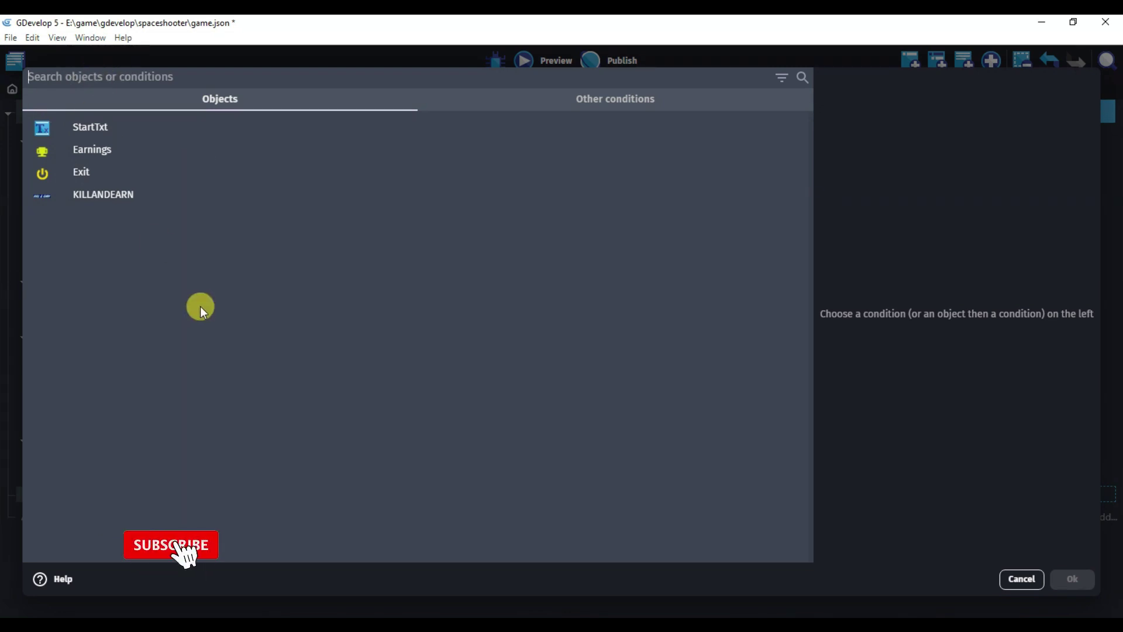
{"action": "type", "text": "at the"}
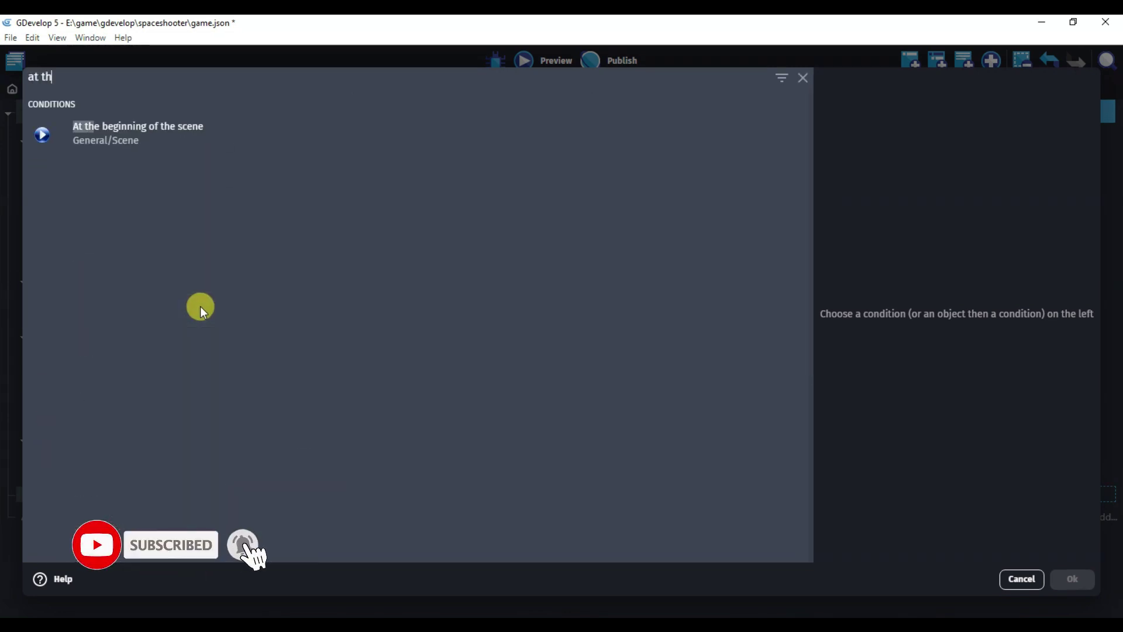
{"action": "left_click", "coordinate": [198, 135]}
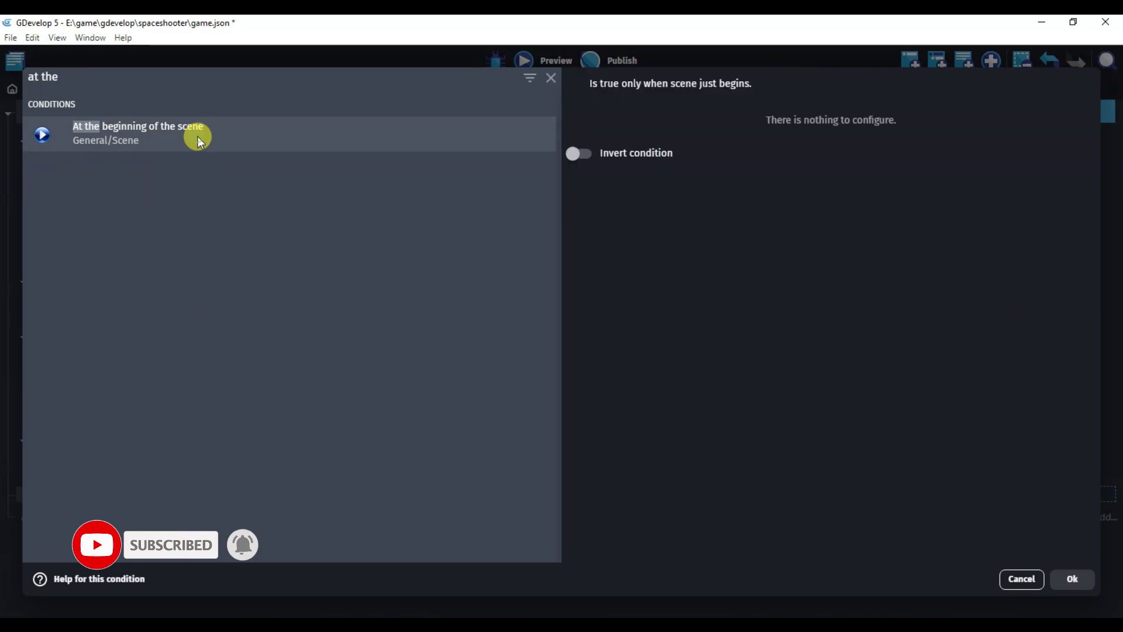
{"action": "left_click", "coordinate": [1074, 577]}
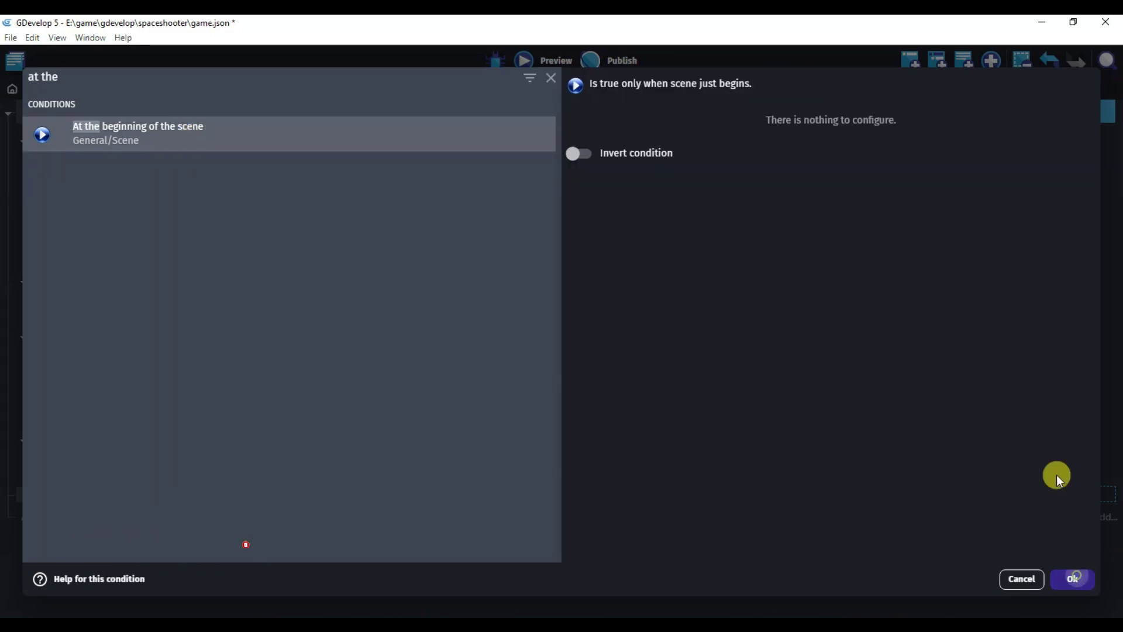
{"action": "left_click_drag", "start_coordinate": [20, 502], "coordinate": [265, 219]}
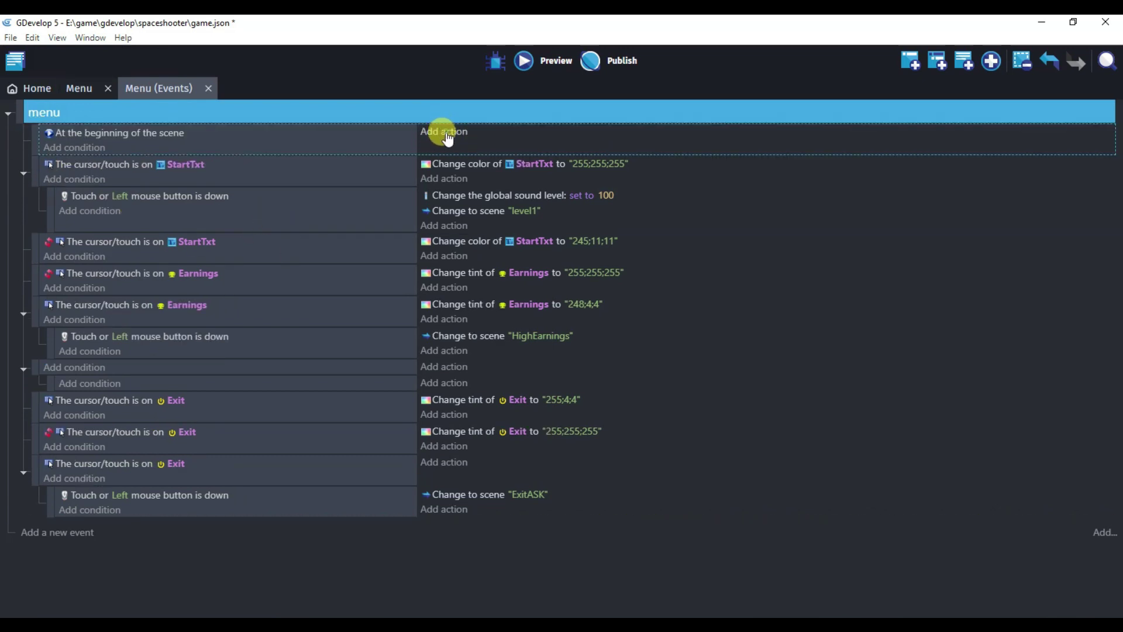
- Add an action to the scene-start event and choose AdMob's Configure the banner
{"action": "left_click", "coordinate": [448, 133]}
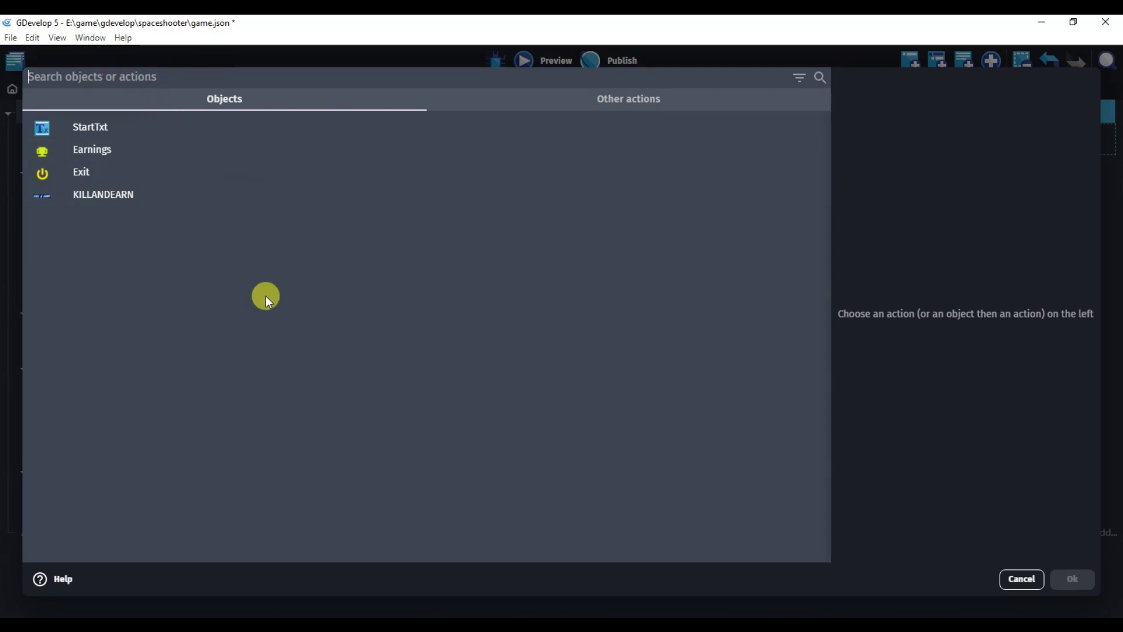
{"action": "type", "text": "admob"}
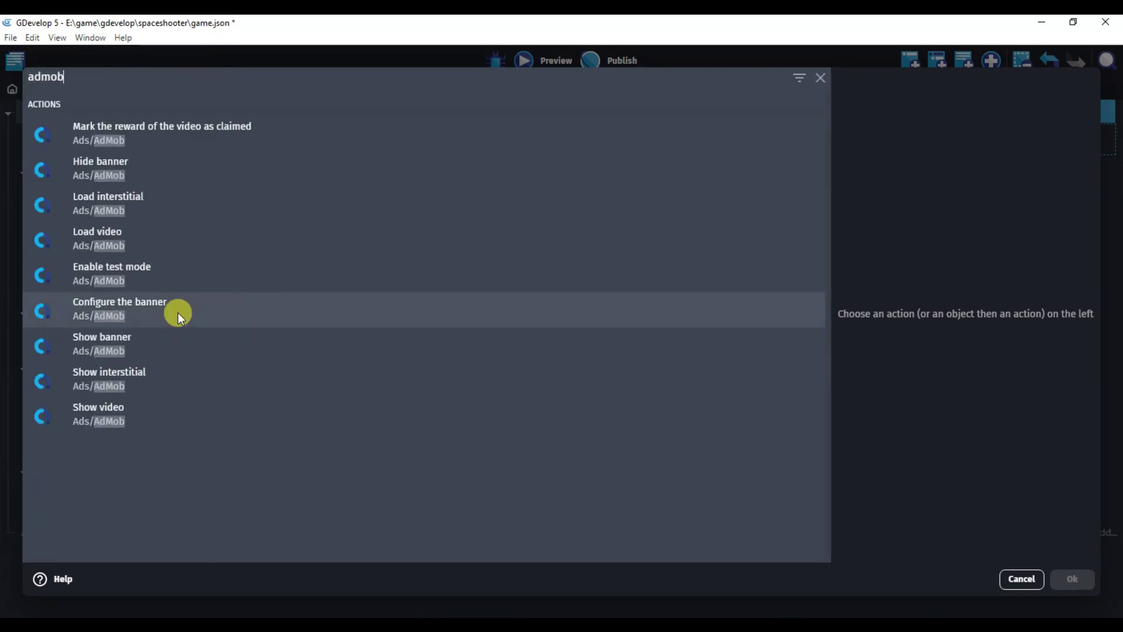
{"action": "left_click", "coordinate": [215, 308]}
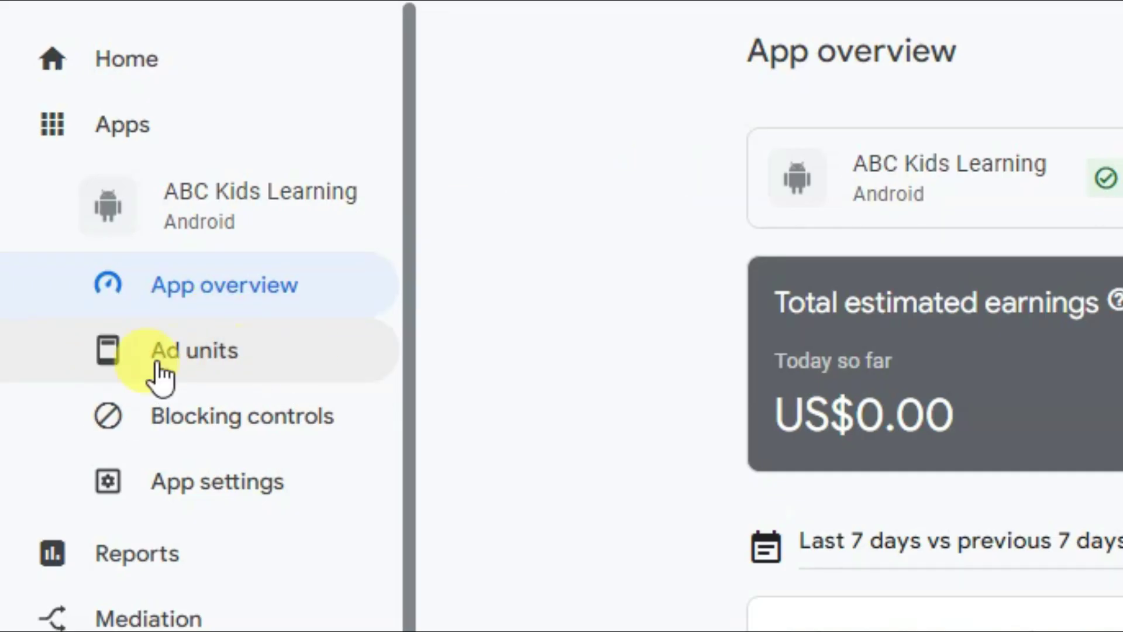
- Copy the banner ad unit ID from the app's ad units list and start a new ad unit
{"action": "left_click", "coordinate": [258, 367]}
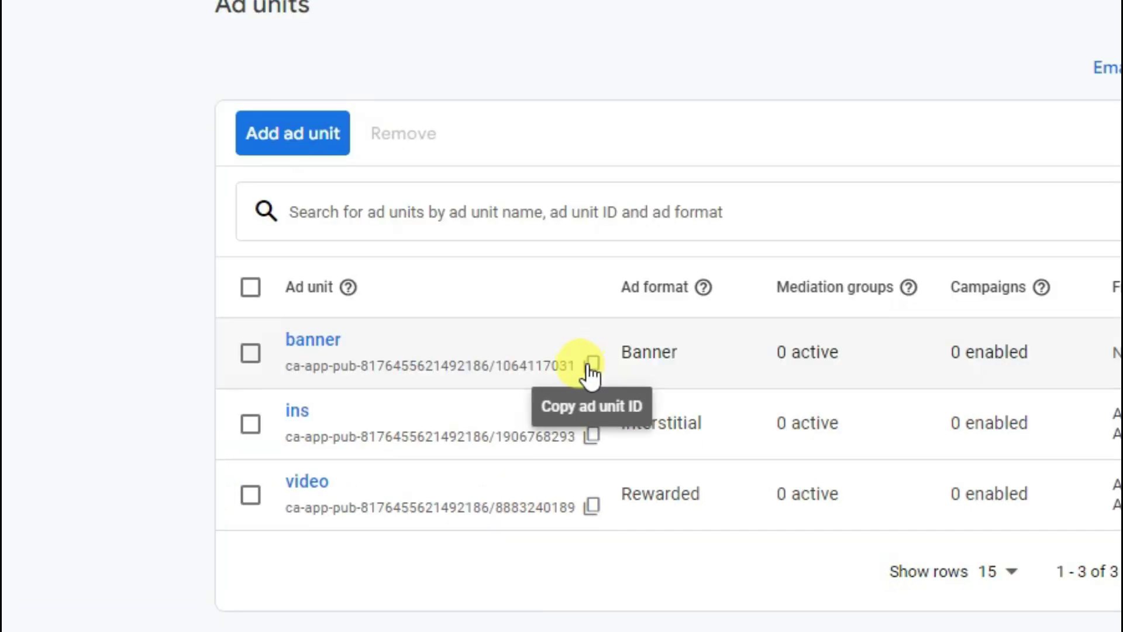
{"action": "left_click", "coordinate": [592, 368]}
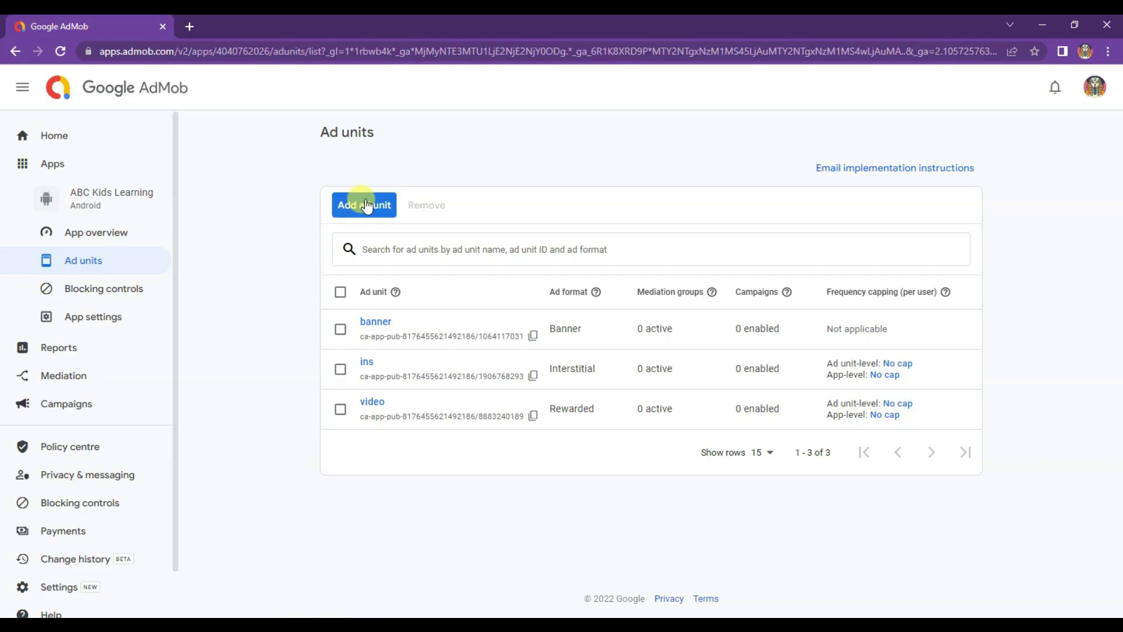
{"action": "left_click", "coordinate": [366, 206]}
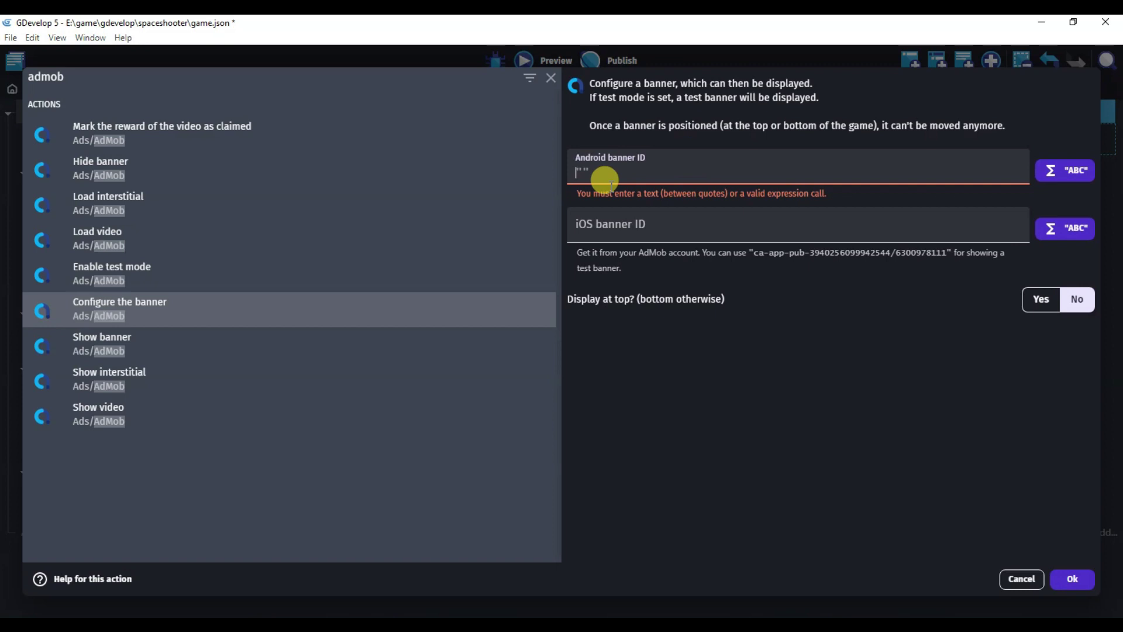
- Paste the copied ID as the Android banner ID, set Display at top to Yes, and confirm
{"action": "key", "text": "ctrl+v"}
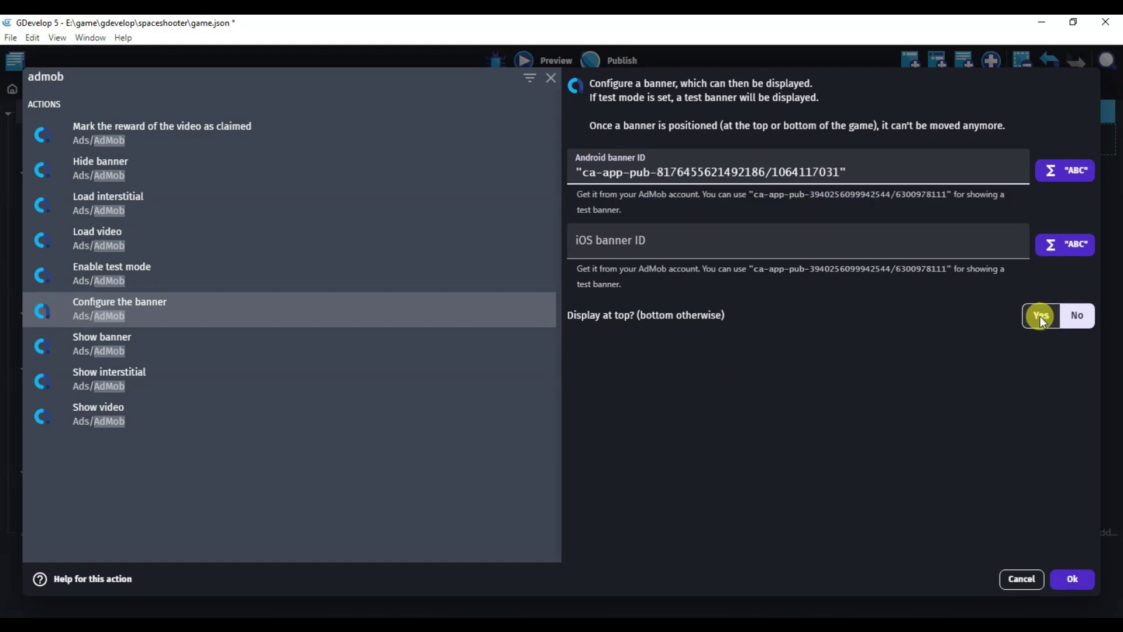
{"action": "left_click", "coordinate": [1030, 319]}
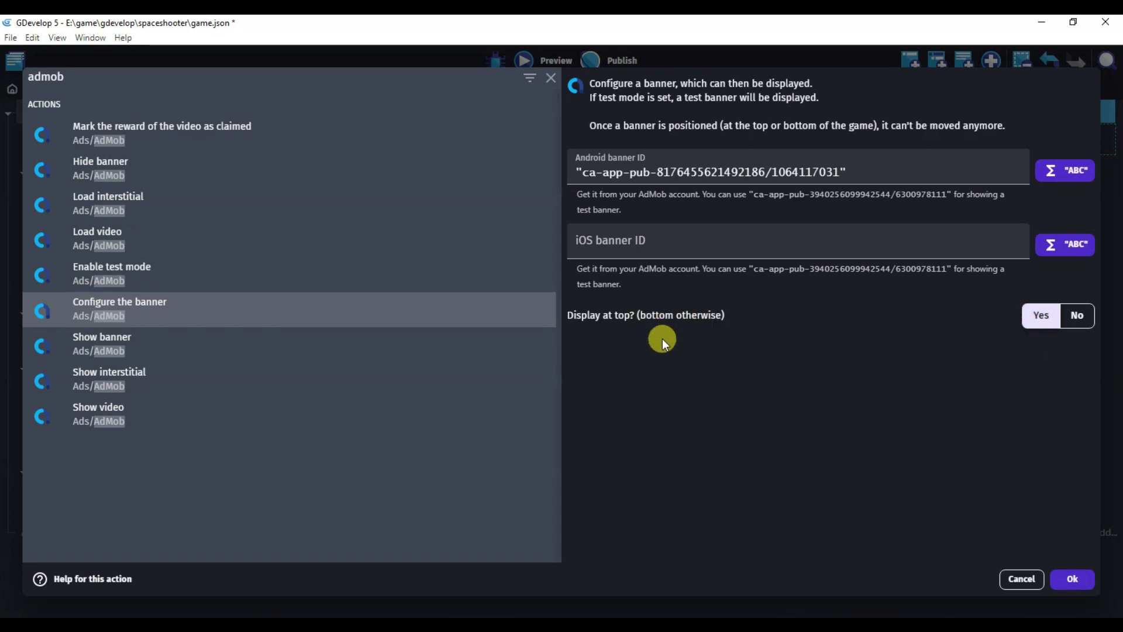
{"action": "left_click", "coordinate": [1076, 579]}
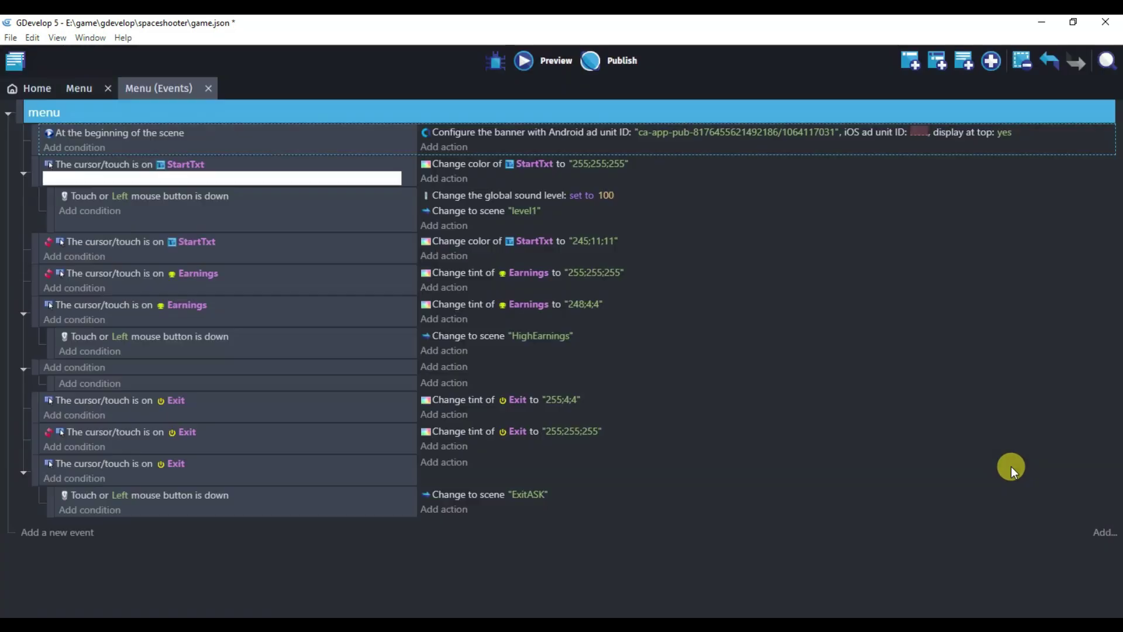
- Add a new event below the scene-start event containing the AdMob Show banner action
{"action": "left_click", "coordinate": [76, 535]}
{"action": "left_click_drag", "start_coordinate": [12, 521], "coordinate": [35, 159]}
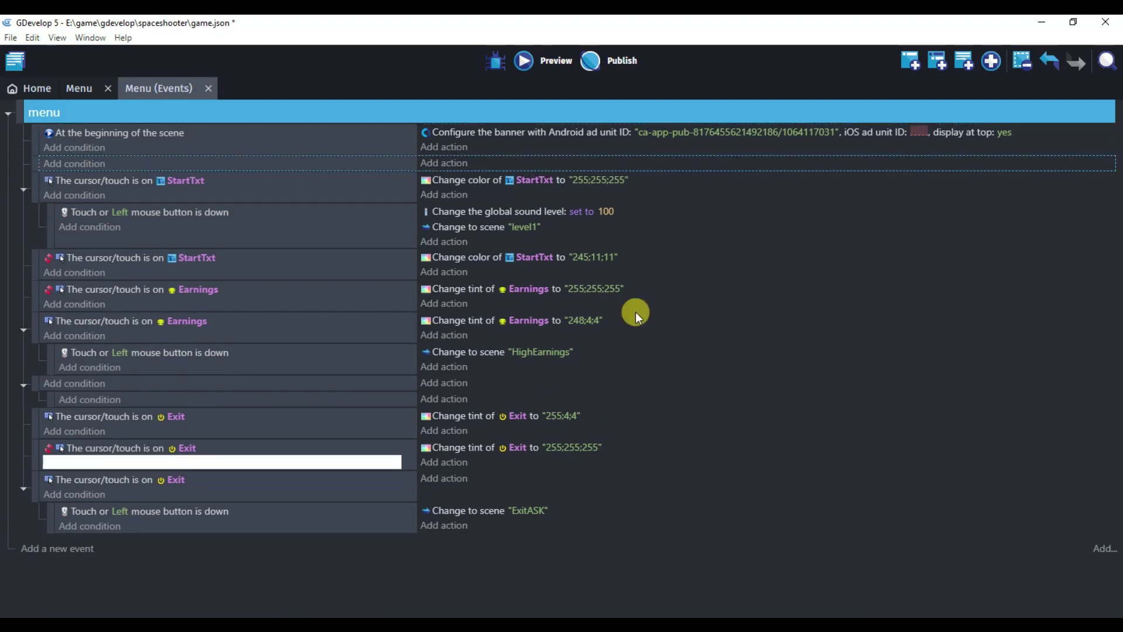
{"action": "left_click", "coordinate": [452, 162]}
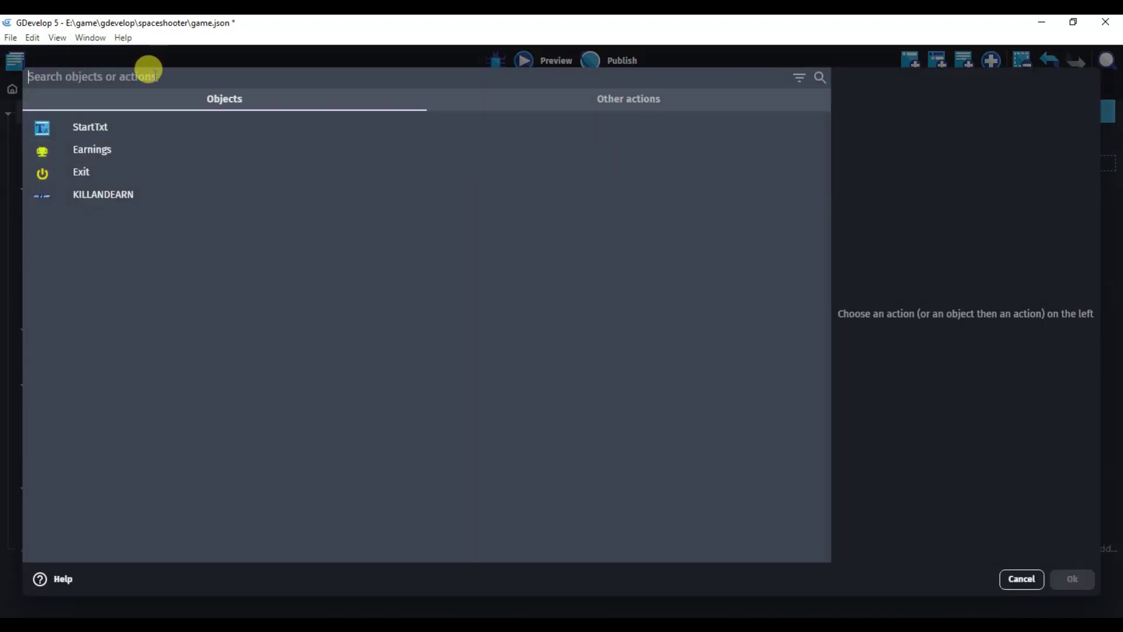
{"action": "type", "text": "admob"}
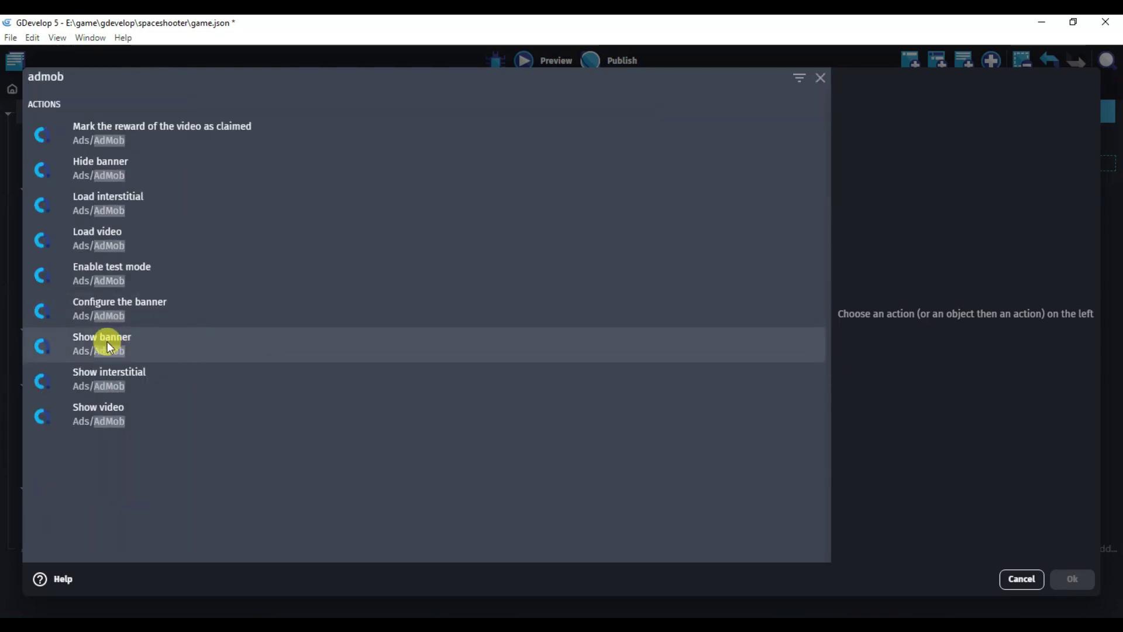
{"action": "left_click", "coordinate": [160, 346]}
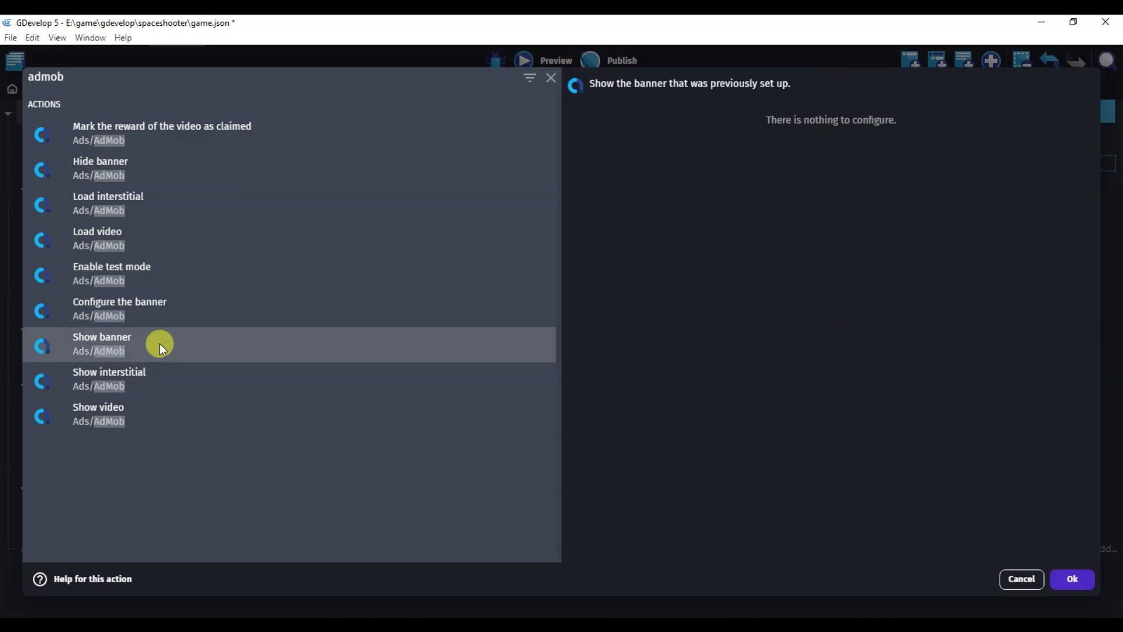
{"action": "left_click", "coordinate": [1071, 579]}
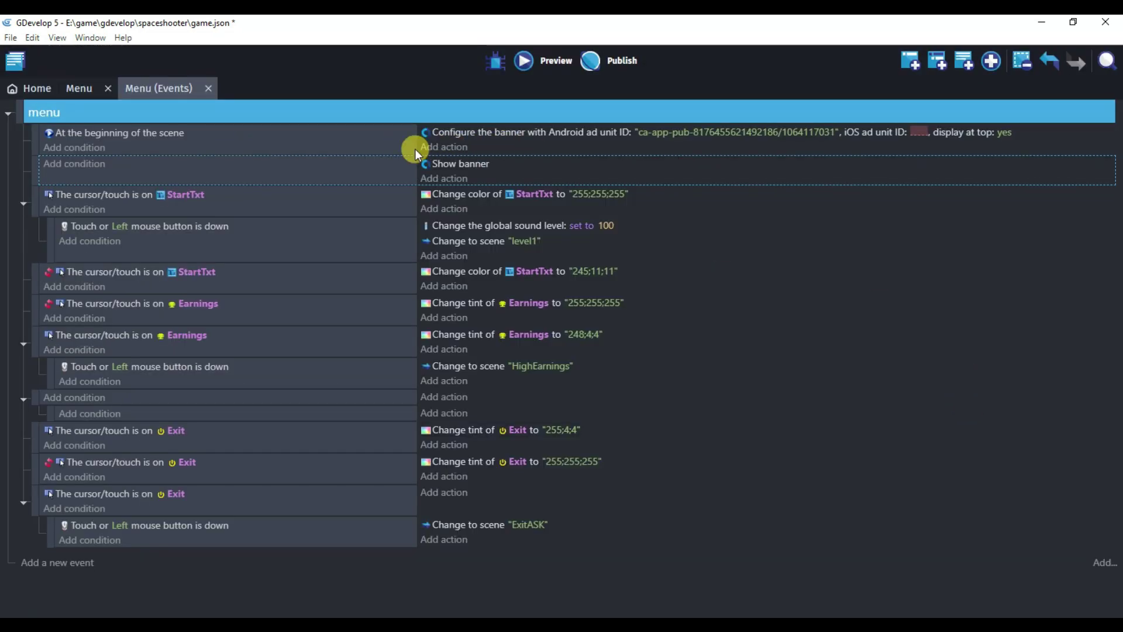
- Add AdMob Load interstitial to the scene-start event, pasting the interstitial ID wrapped in double quotes
{"action": "left_click", "coordinate": [451, 149]}
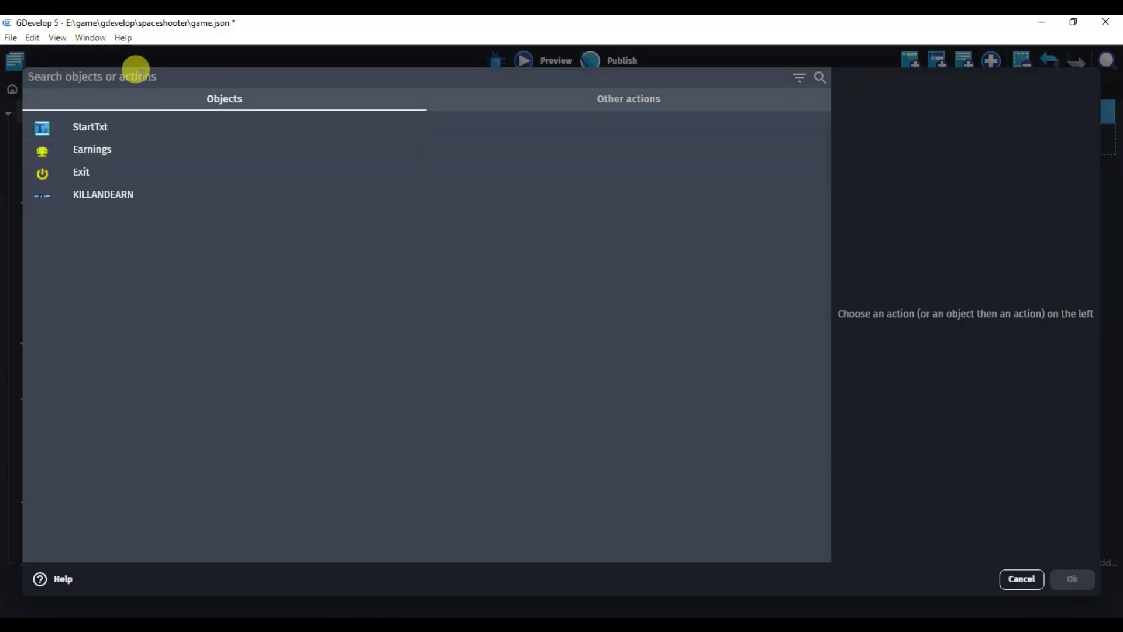
{"action": "type", "text": "admob"}
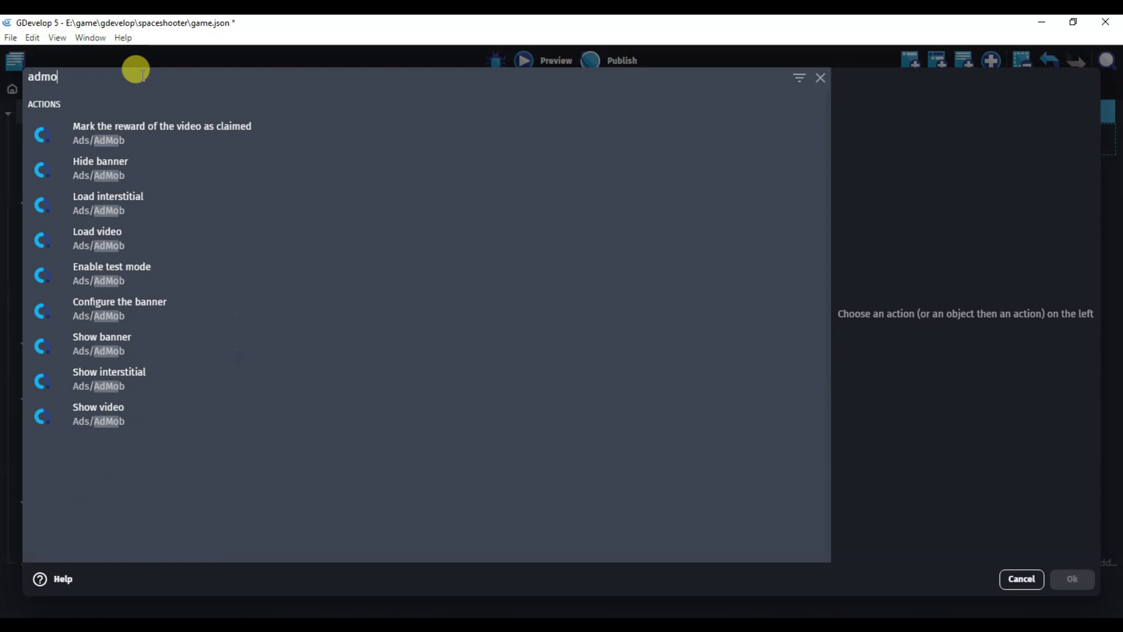
{"action": "left_click", "coordinate": [155, 201]}
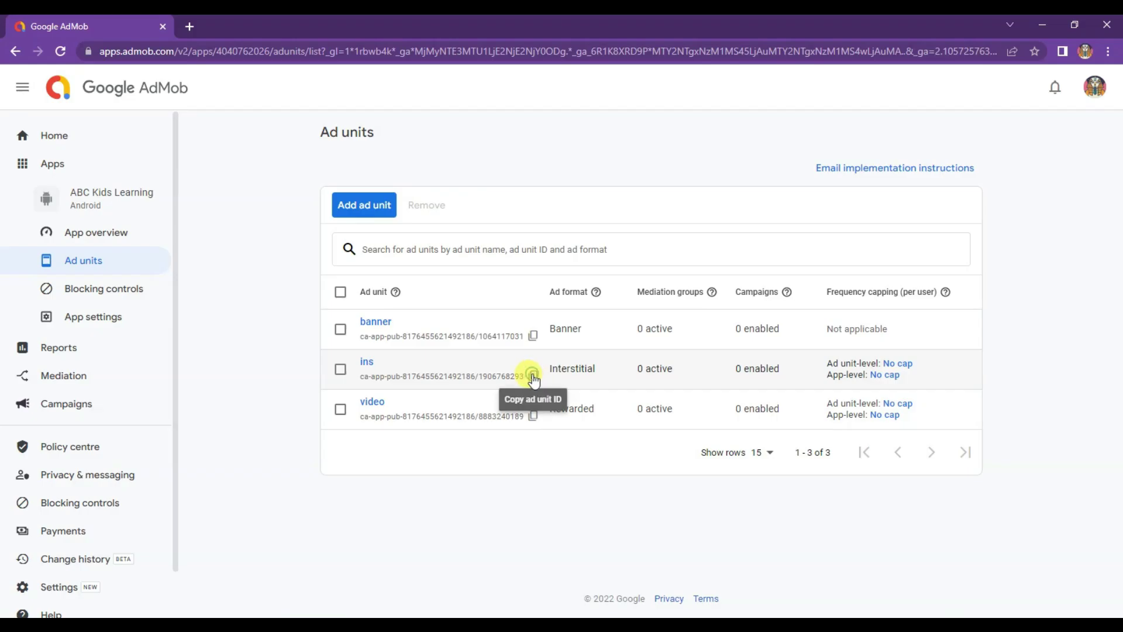
{"action": "left_click", "coordinate": [533, 378]}
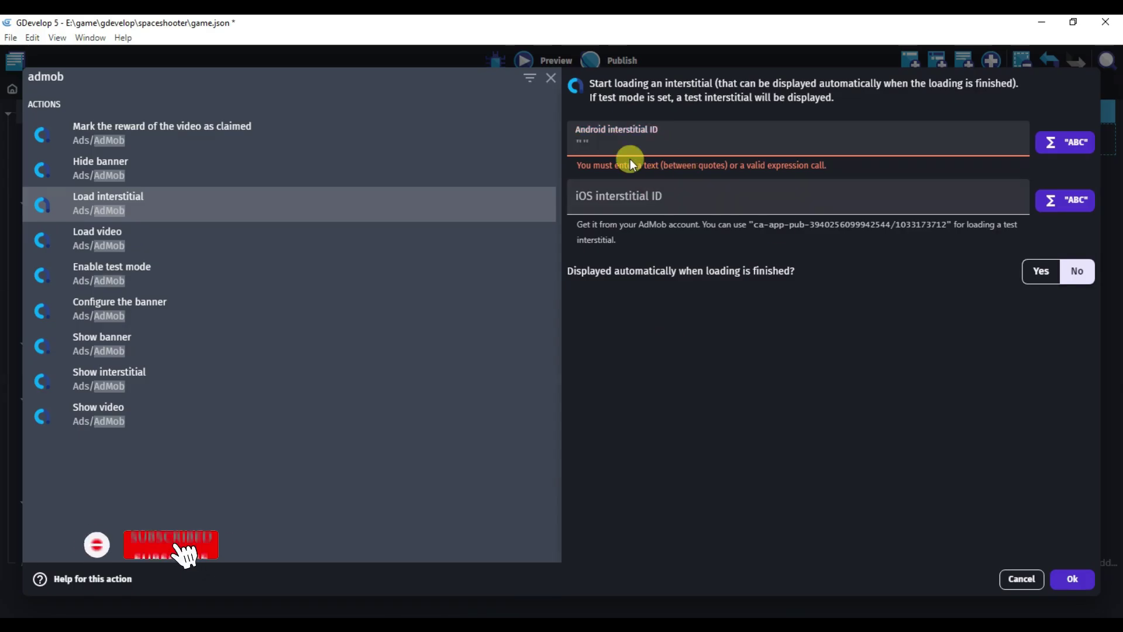
{"action": "right_click", "coordinate": [606, 143]}
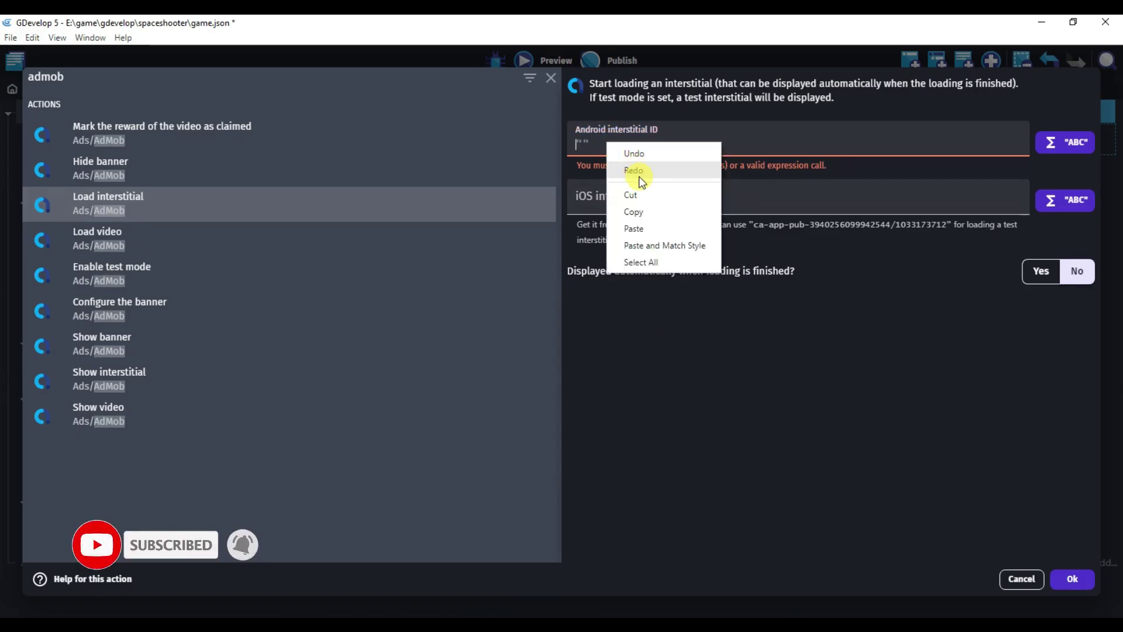
{"action": "left_click", "coordinate": [651, 227]}
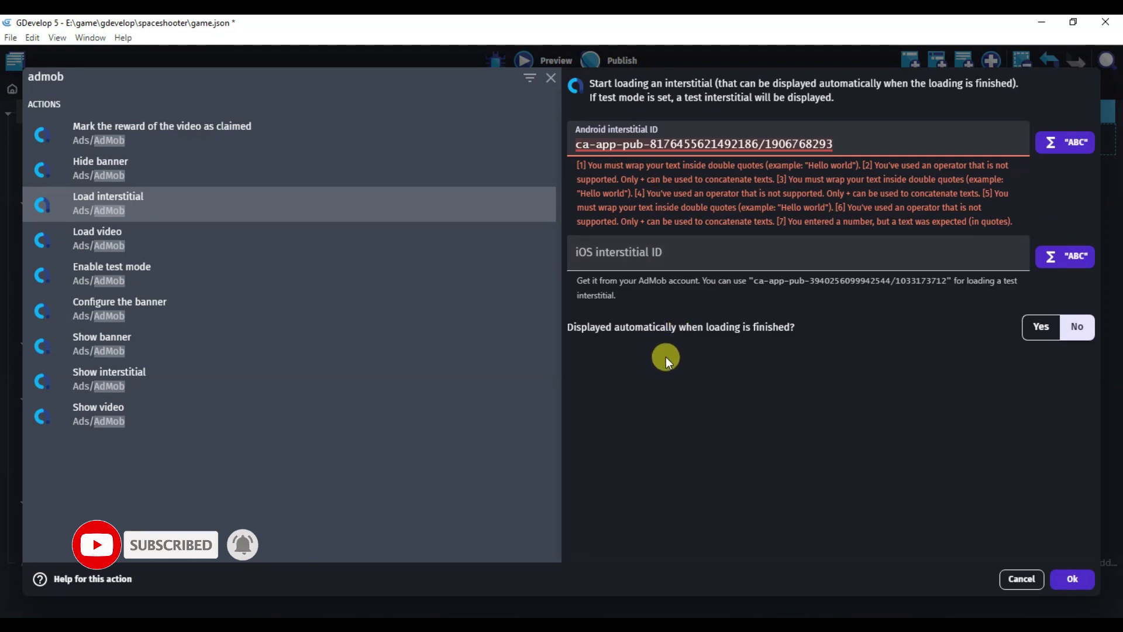
{"action": "type", "text": "\""}
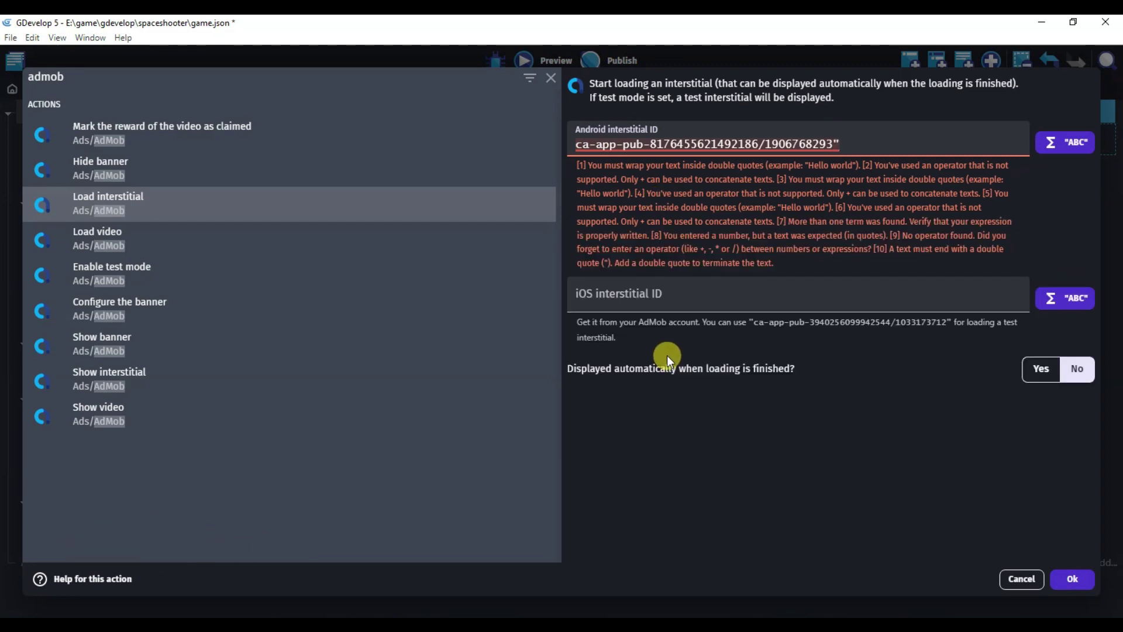
{"action": "left_click", "coordinate": [576, 144]}
{"action": "type", "text": "\""}
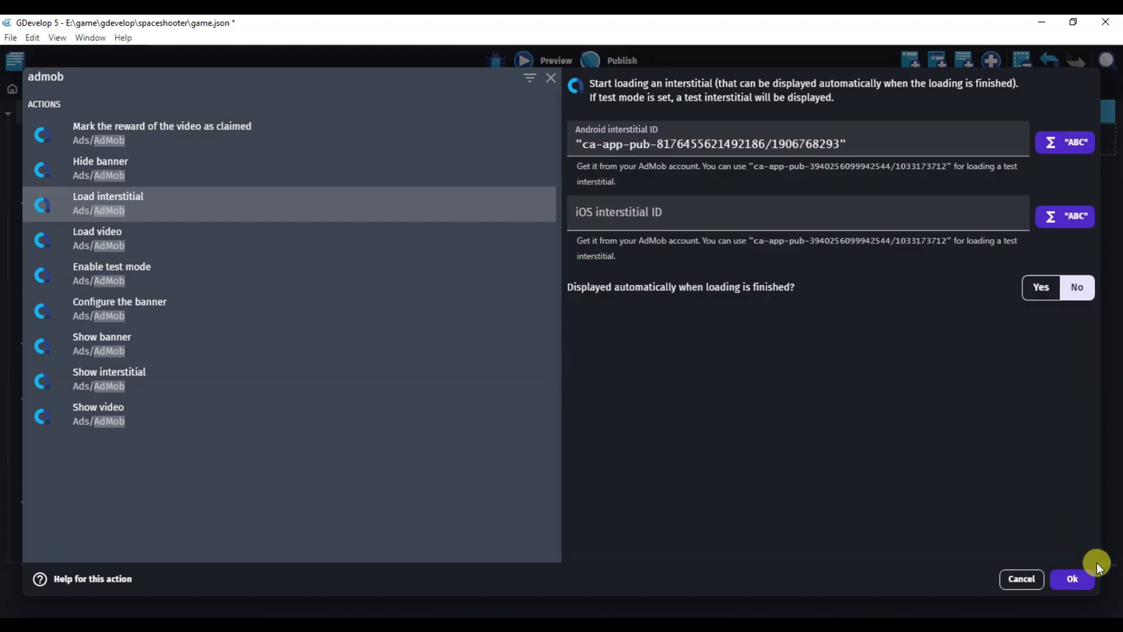
{"action": "left_click", "coordinate": [1073, 581]}
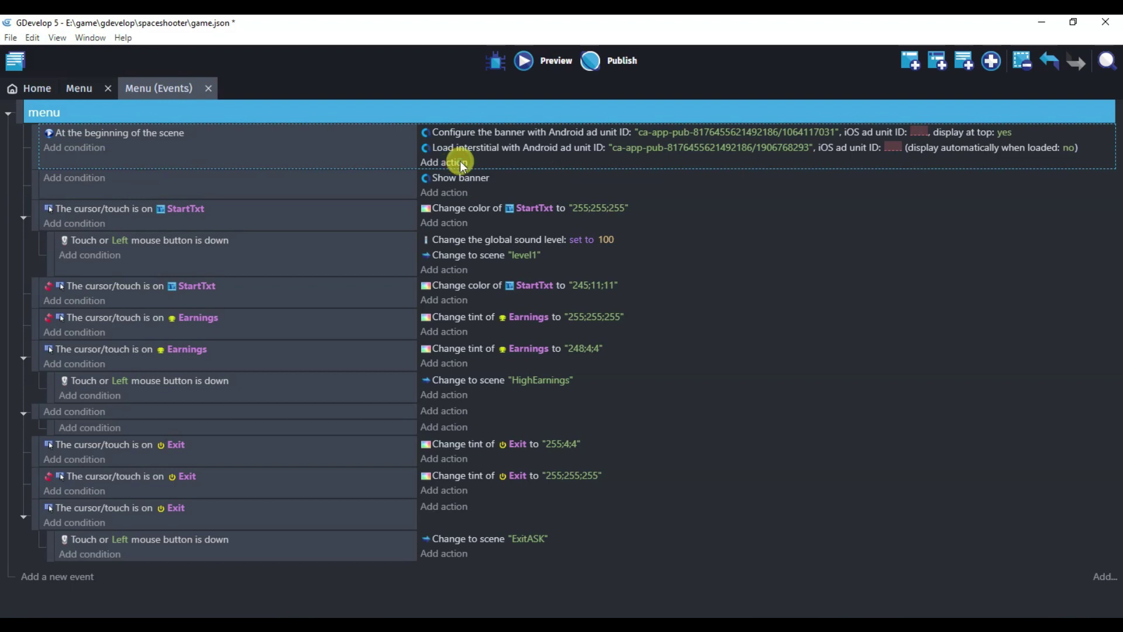
- Add AdMob Load video to the scene-start event with the copied reward video ID in the Android field
{"action": "left_click", "coordinate": [459, 163]}
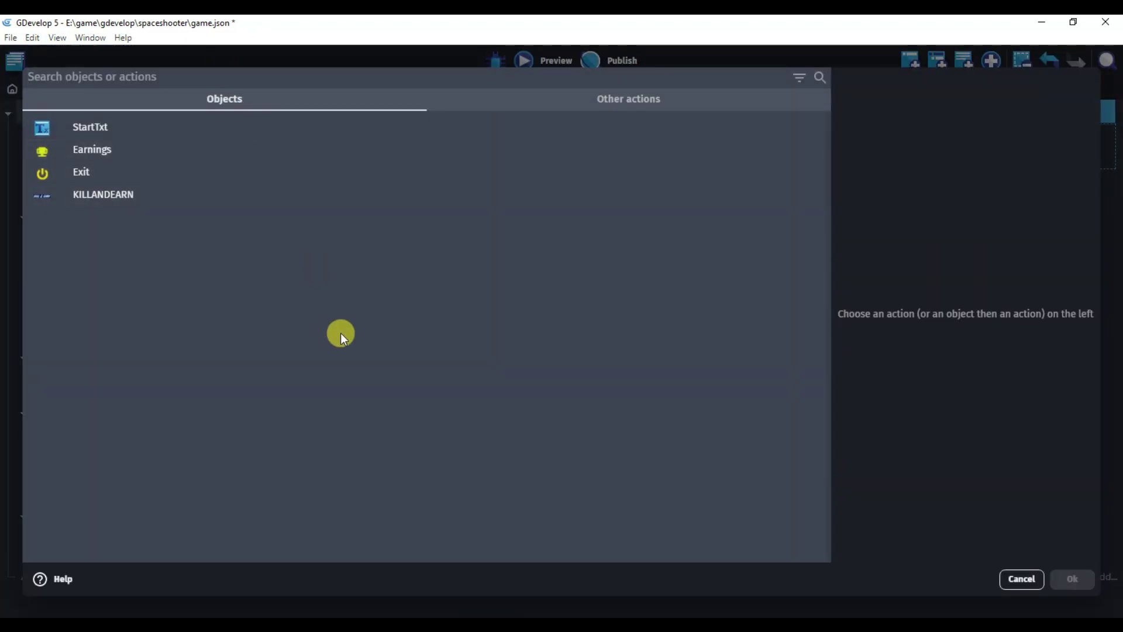
{"action": "type", "text": "admob"}
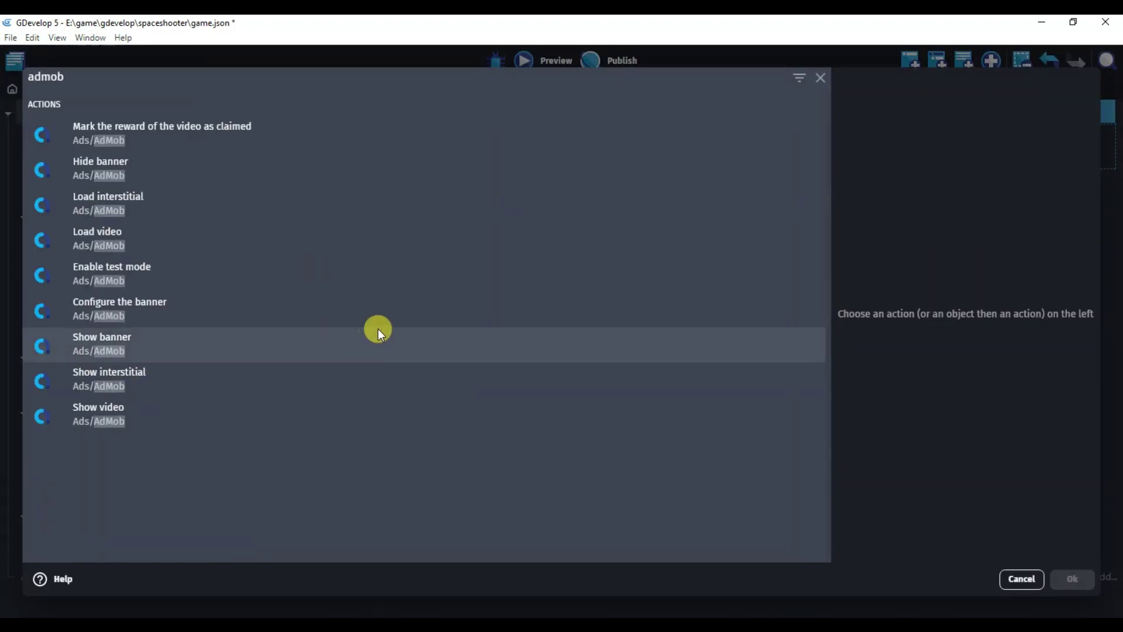
{"action": "left_click", "coordinate": [184, 244]}
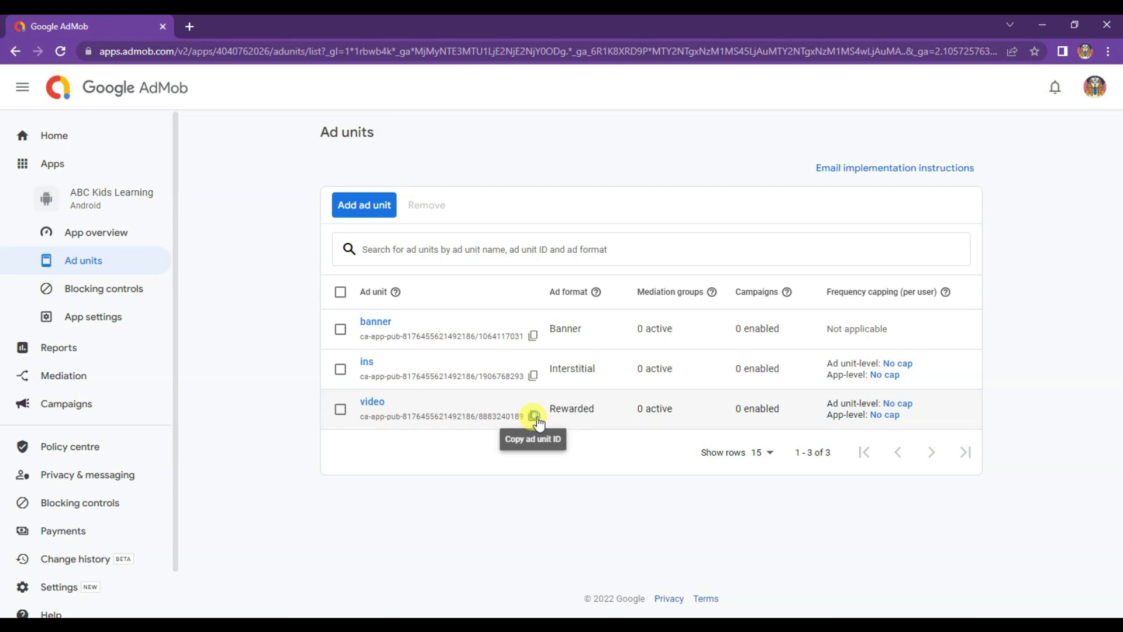
{"action": "left_click", "coordinate": [534, 417]}
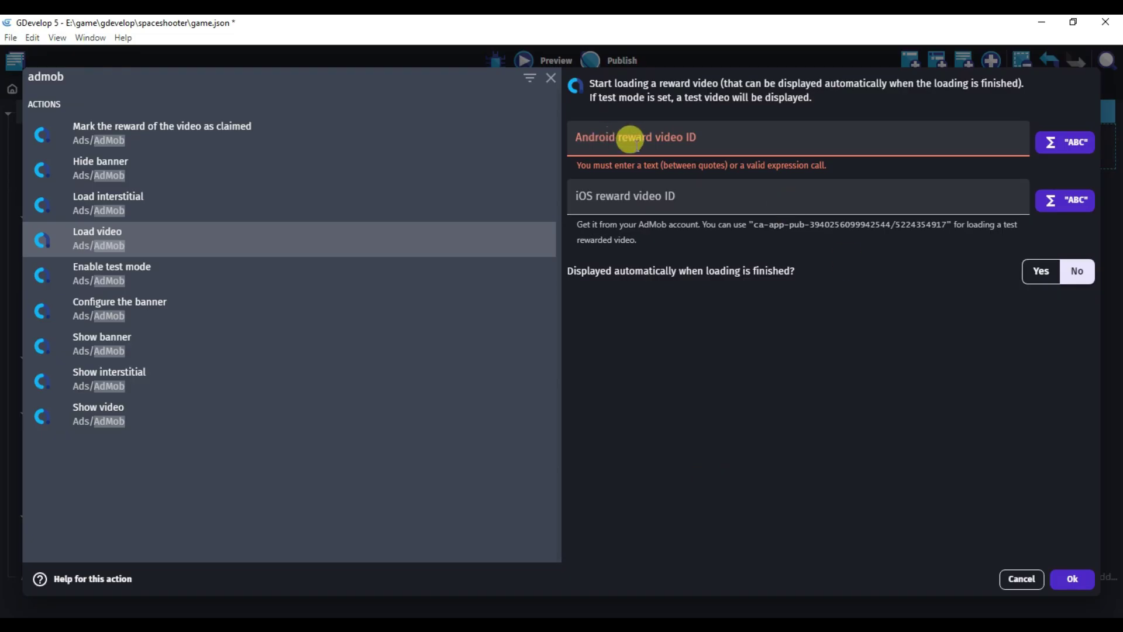
{"action": "left_click", "coordinate": [591, 141]}
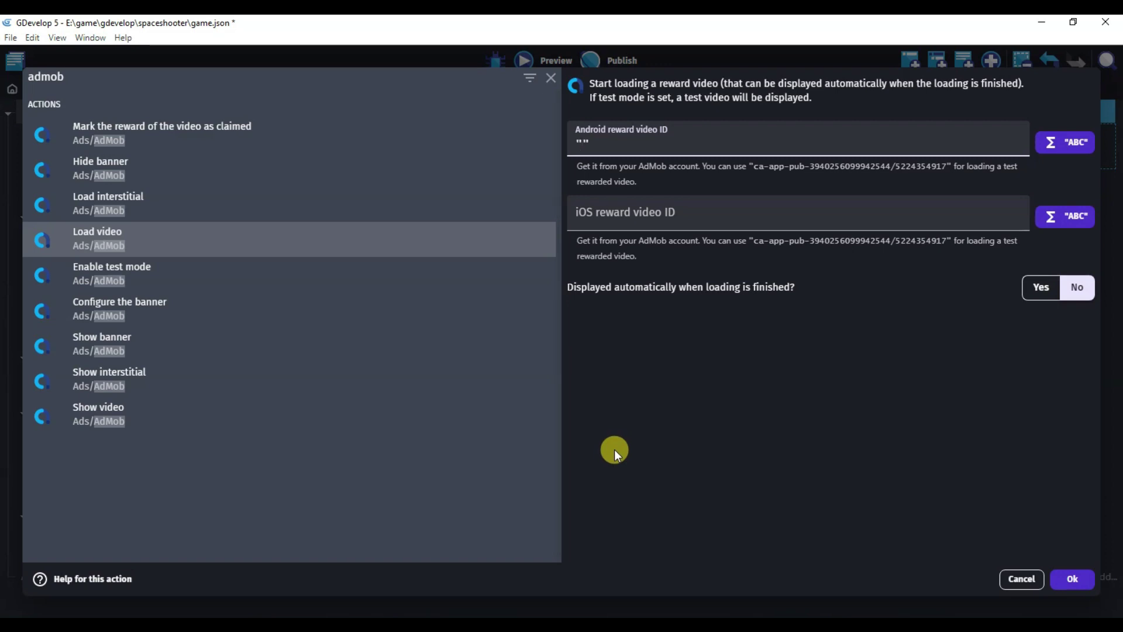
{"action": "key", "text": "ctrl+v"}
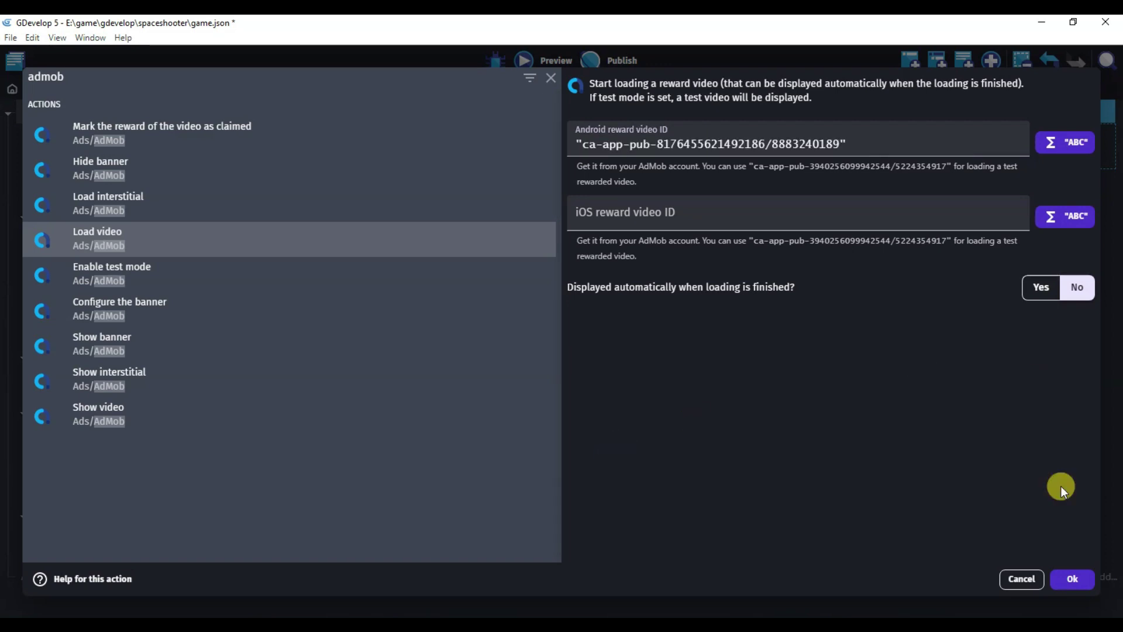
{"action": "left_click", "coordinate": [1073, 578]}
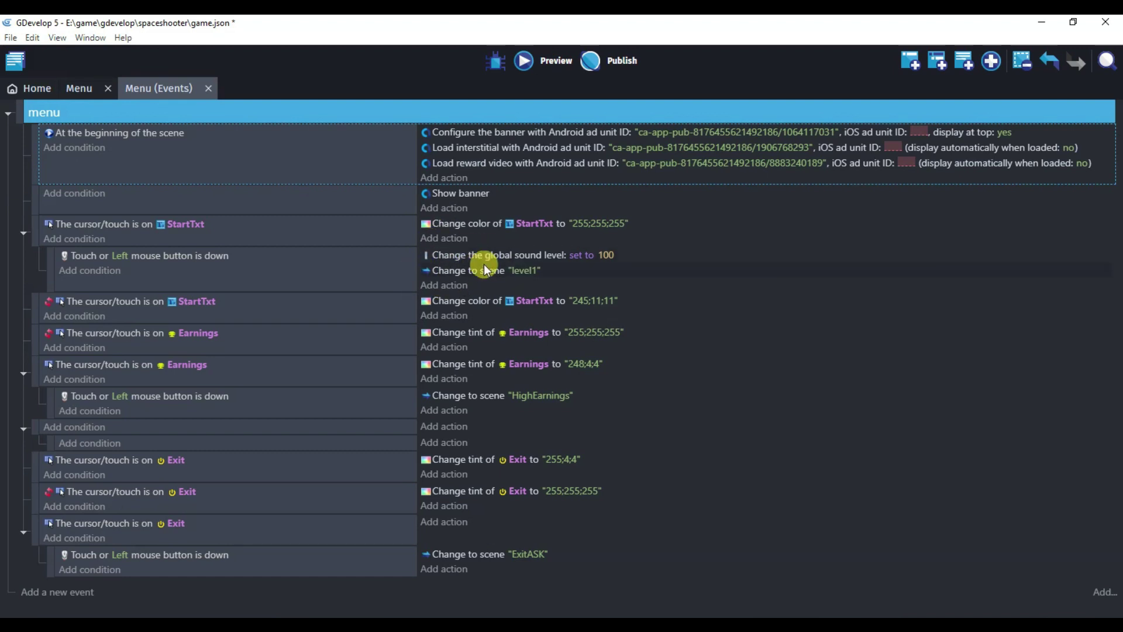
- Add the AdMob 'Show interstitial' action to the Start touch event
{"action": "left_click", "coordinate": [455, 289]}
{"action": "left_click", "coordinate": [455, 286]}
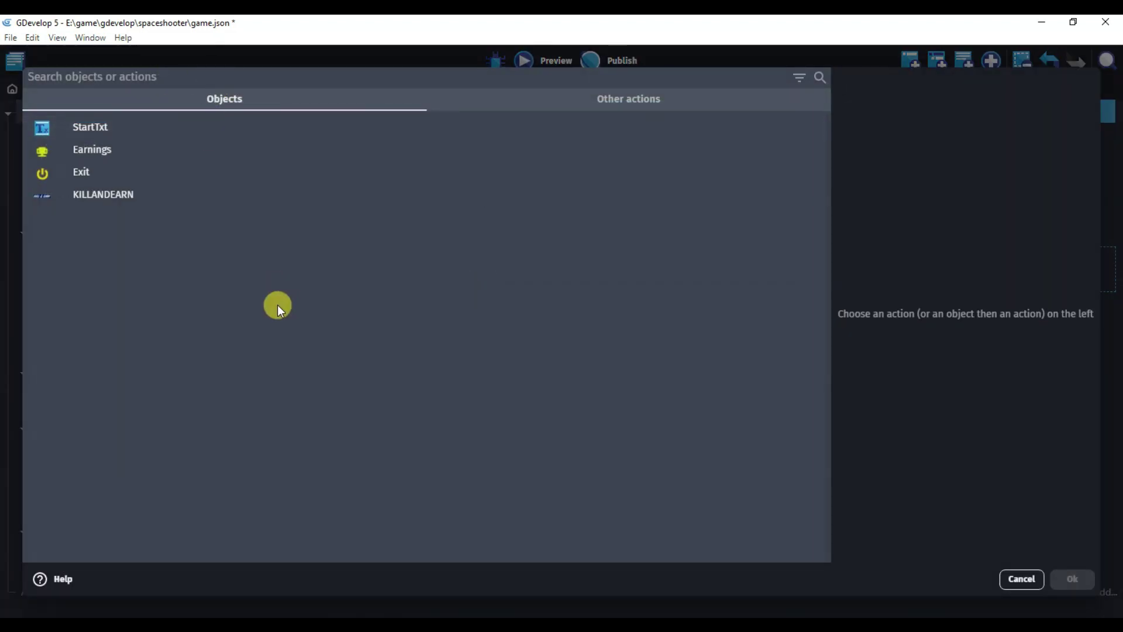
{"action": "type", "text": "admob"}
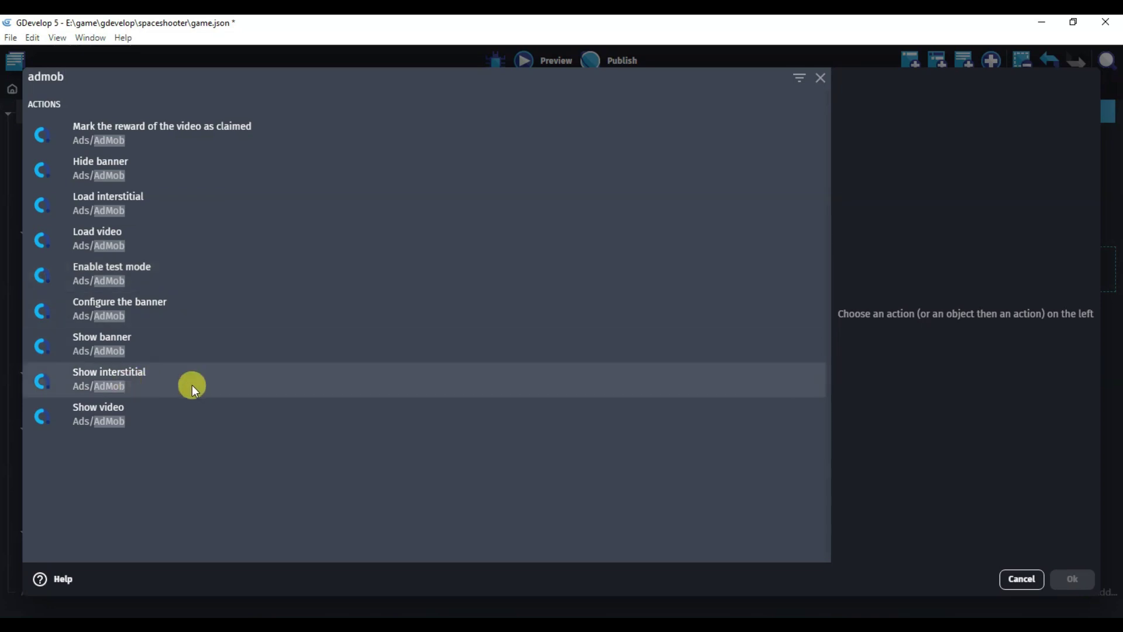
{"action": "left_click", "coordinate": [159, 382]}
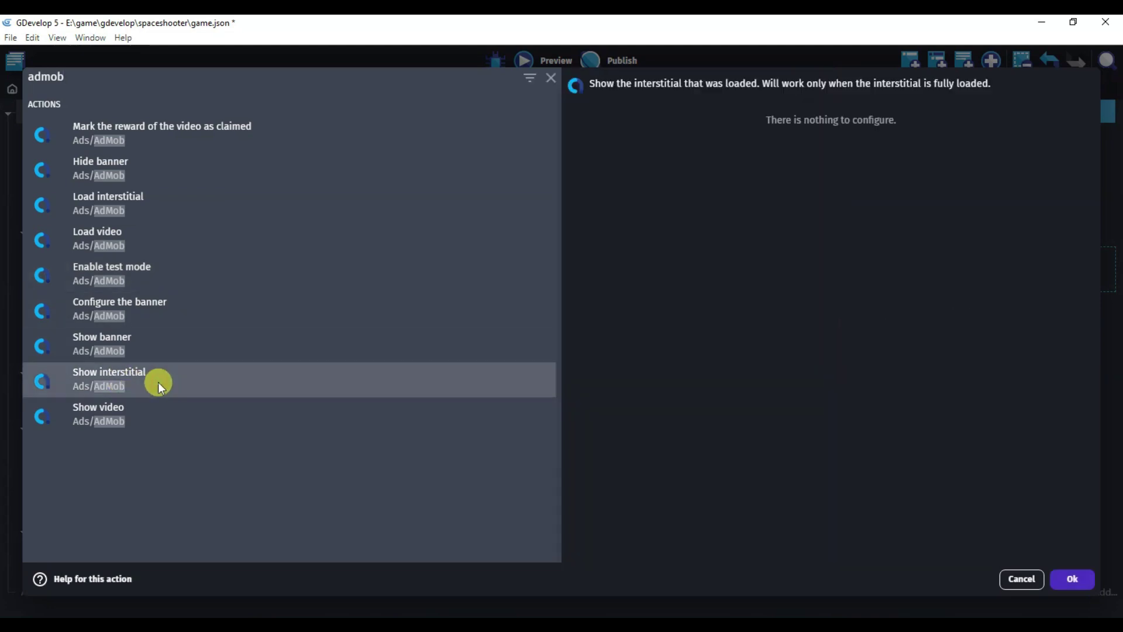
{"action": "left_click", "coordinate": [1080, 579]}
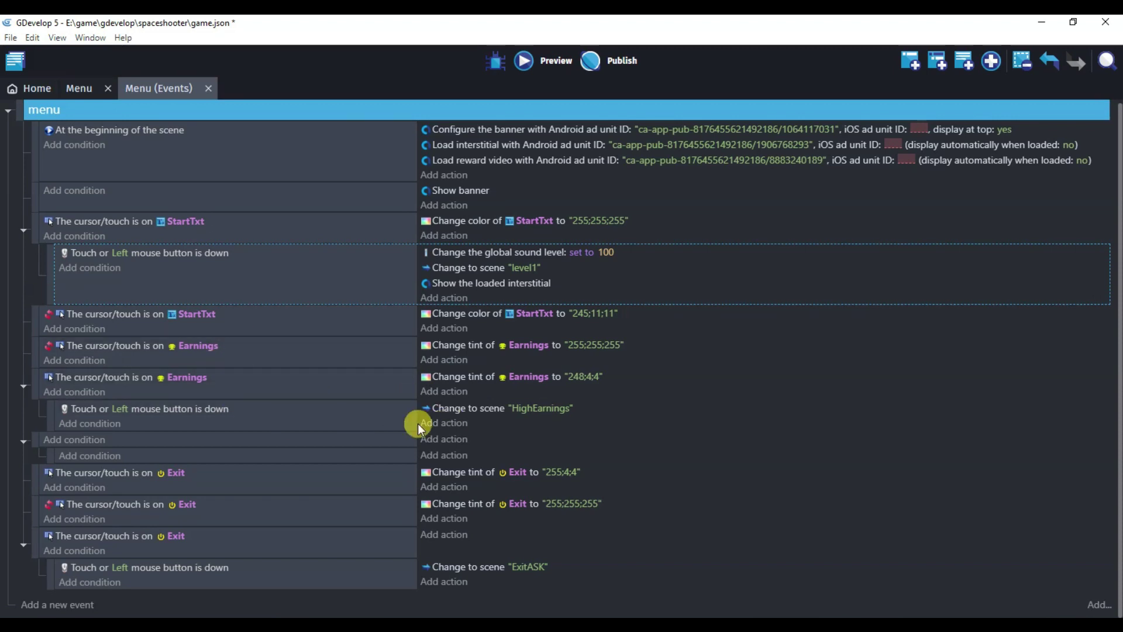
- Add the AdMob 'Show video' action to the HighEarnings touch sub-event
{"action": "left_click", "coordinate": [453, 422]}
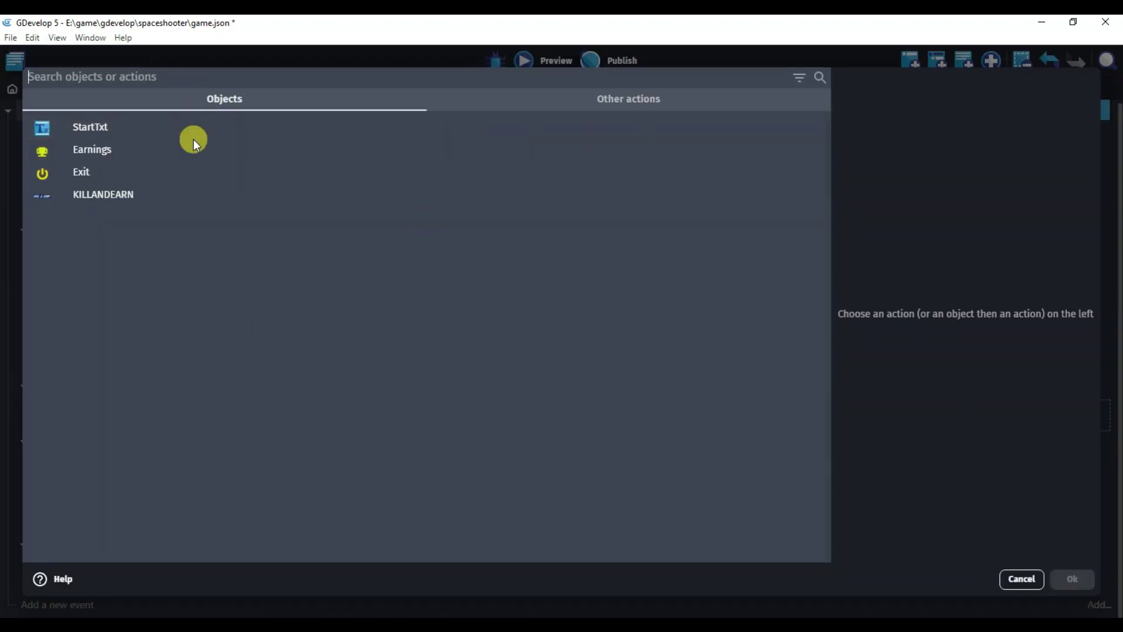
{"action": "type", "text": "a"}
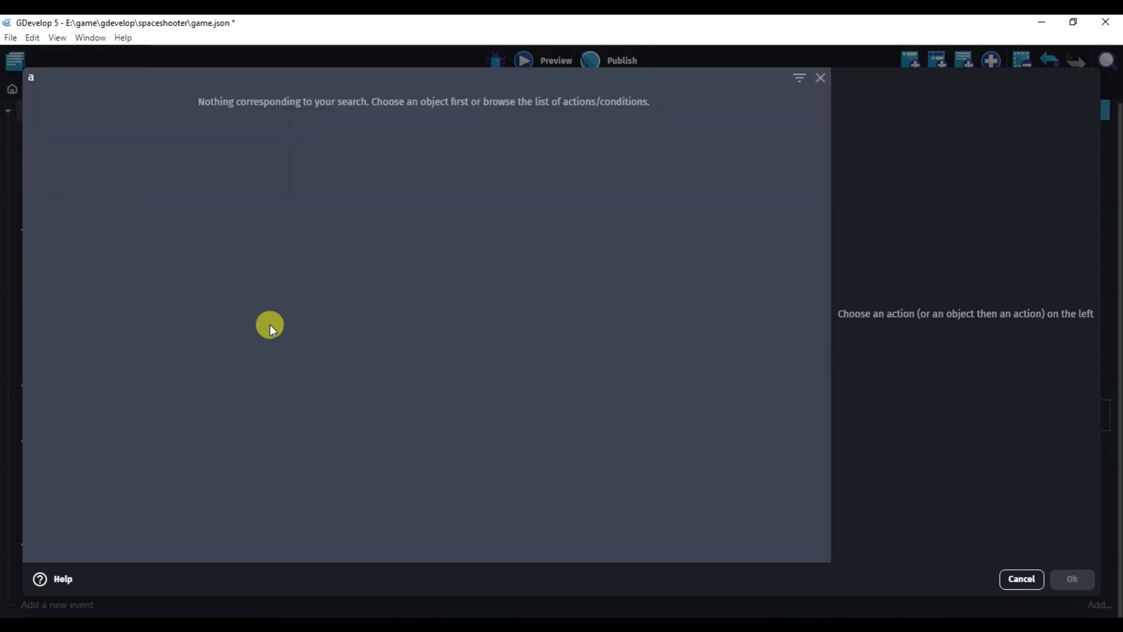
{"action": "type", "text": "dmob"}
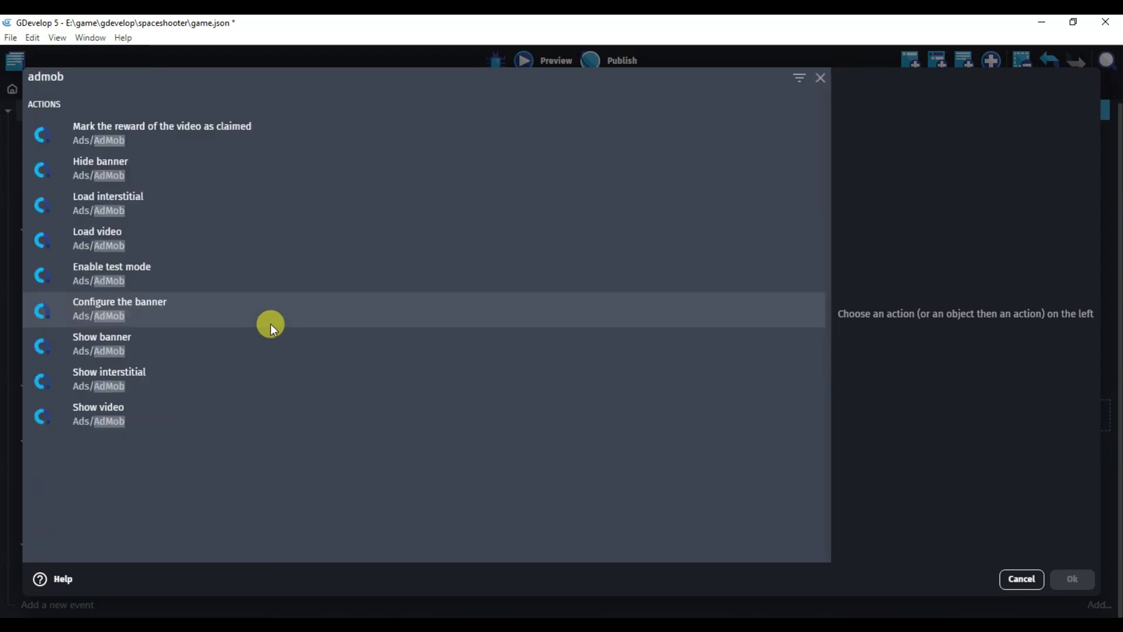
{"action": "left_click", "coordinate": [175, 416]}
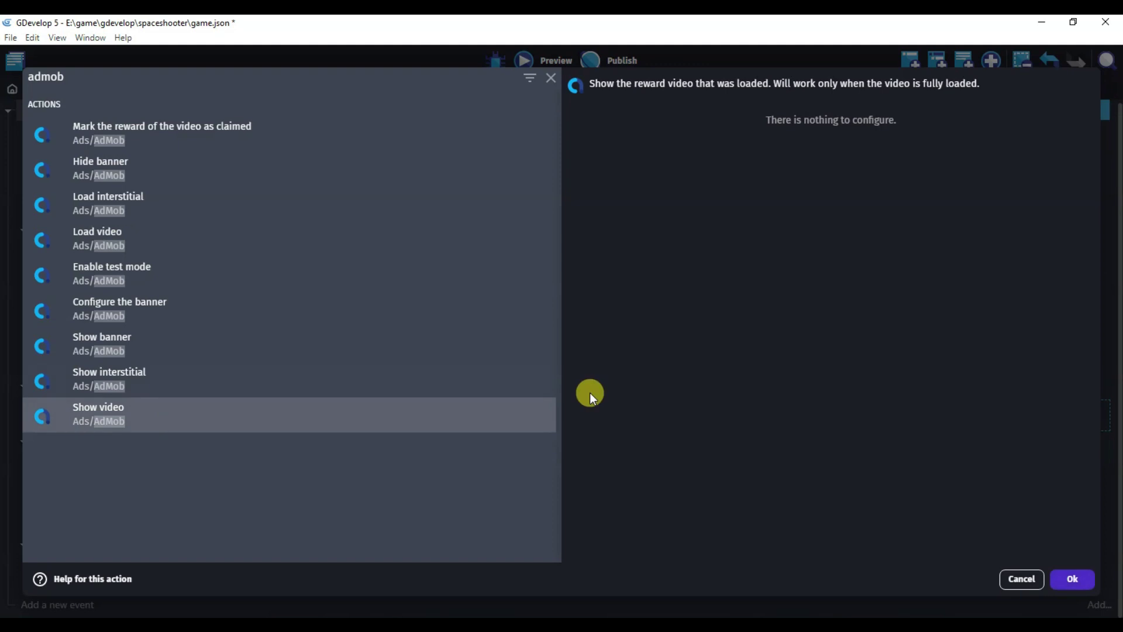
{"action": "left_click", "coordinate": [1078, 581]}
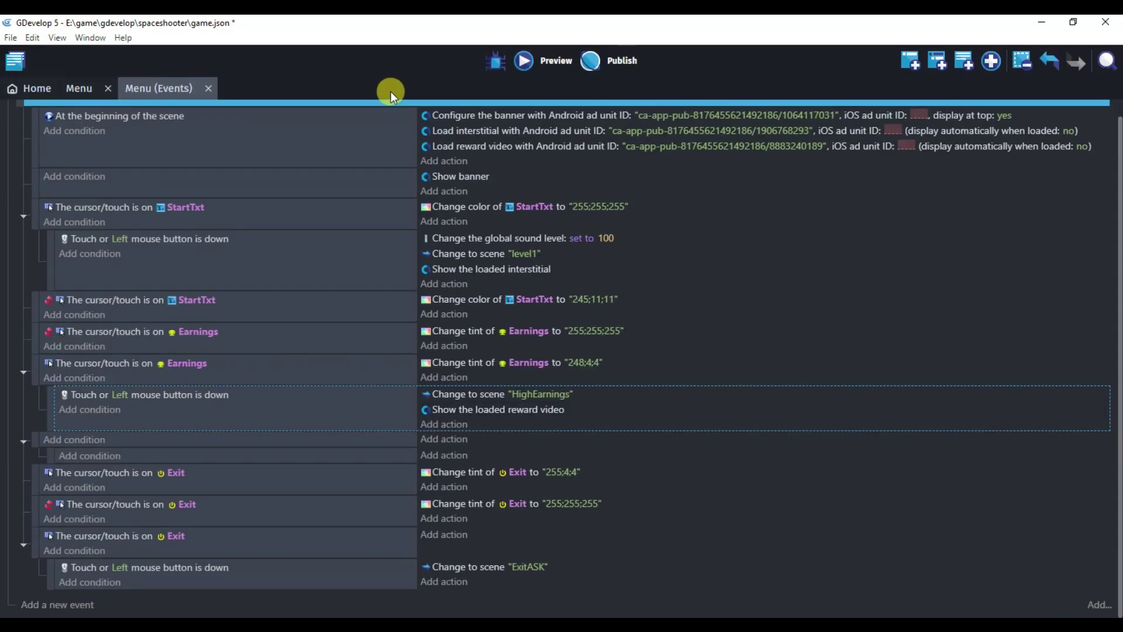
- Preview the game from the Menu scene, then close the preview window
{"action": "left_click", "coordinate": [82, 90]}
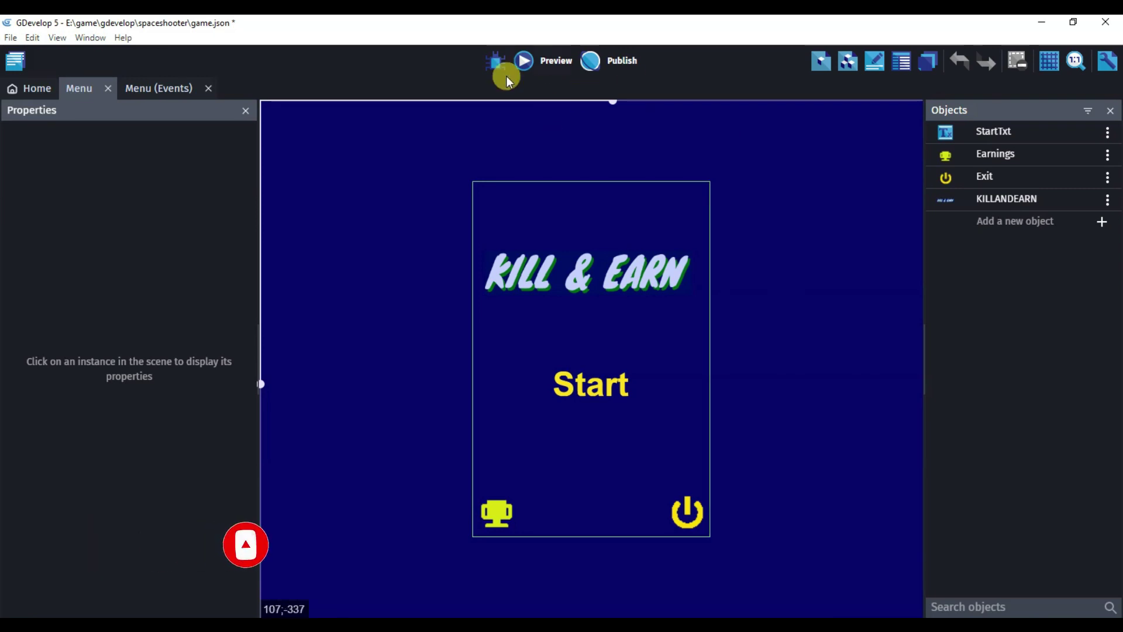
{"action": "left_click", "coordinate": [537, 58]}
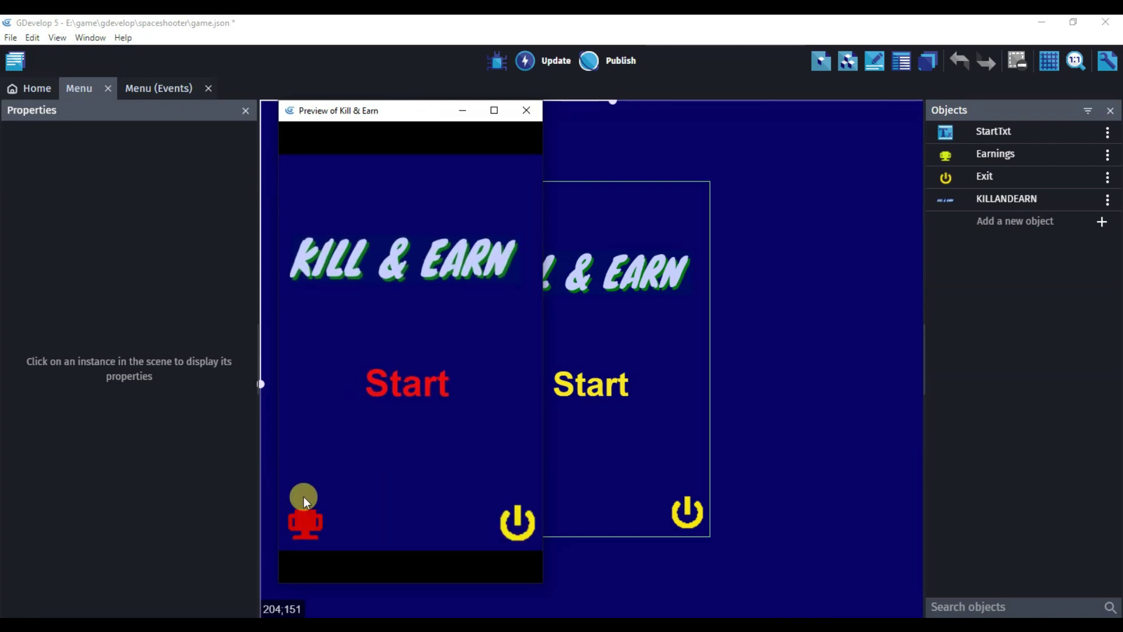
{"action": "left_click", "coordinate": [518, 522]}
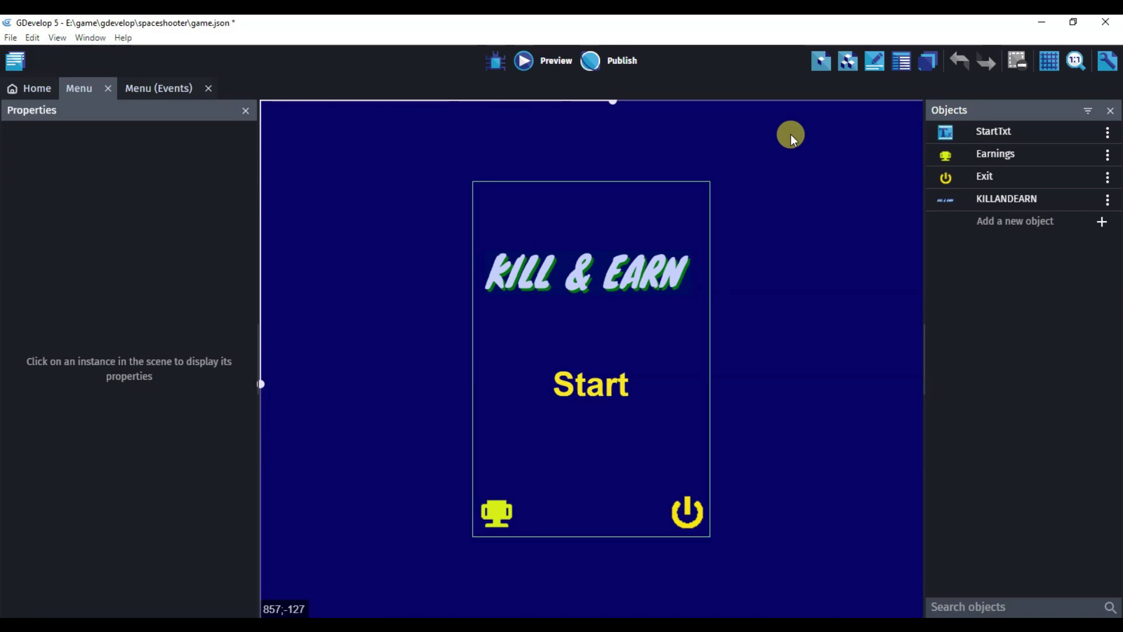
- Export to other platforms as a Mobile APK, package for Android, and download it
{"action": "left_click", "coordinate": [613, 59]}
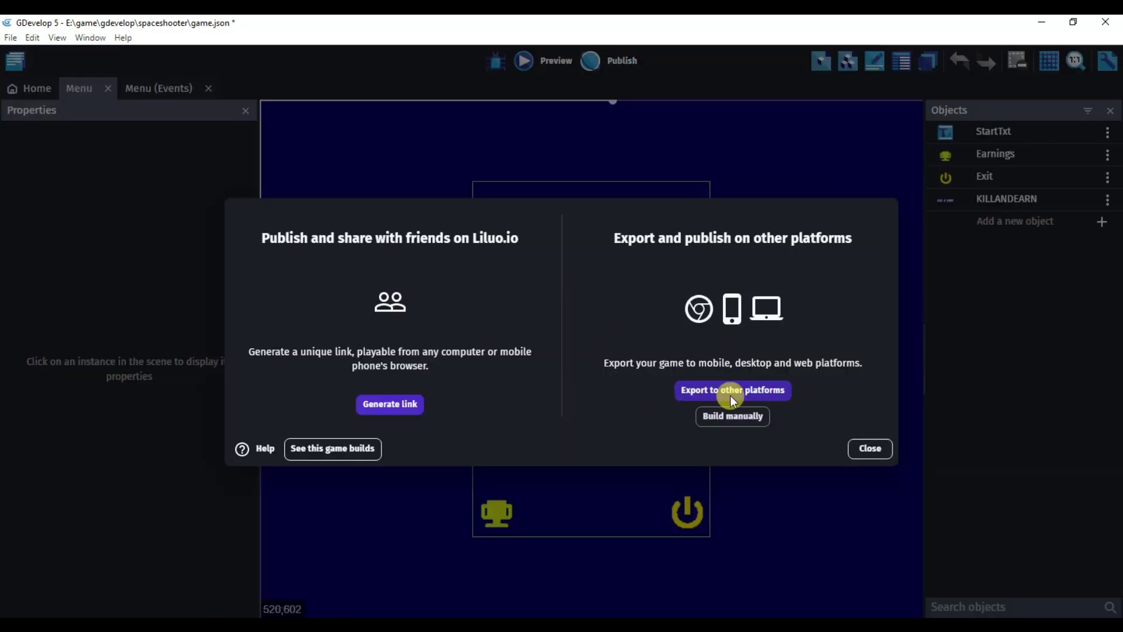
{"action": "left_click", "coordinate": [778, 394]}
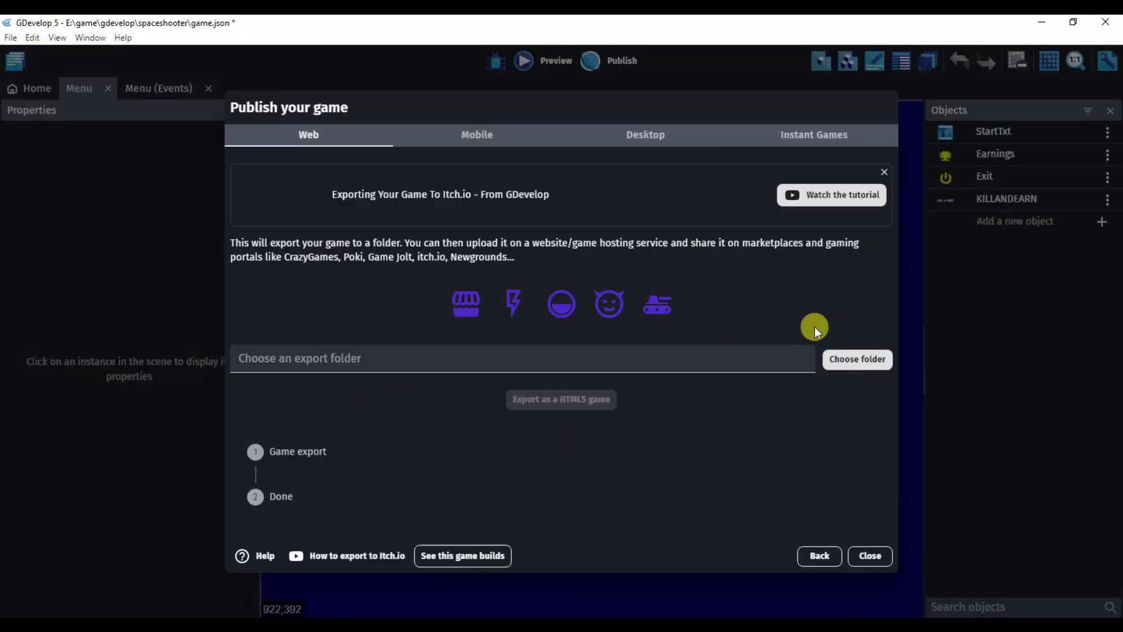
{"action": "left_click", "coordinate": [479, 134]}
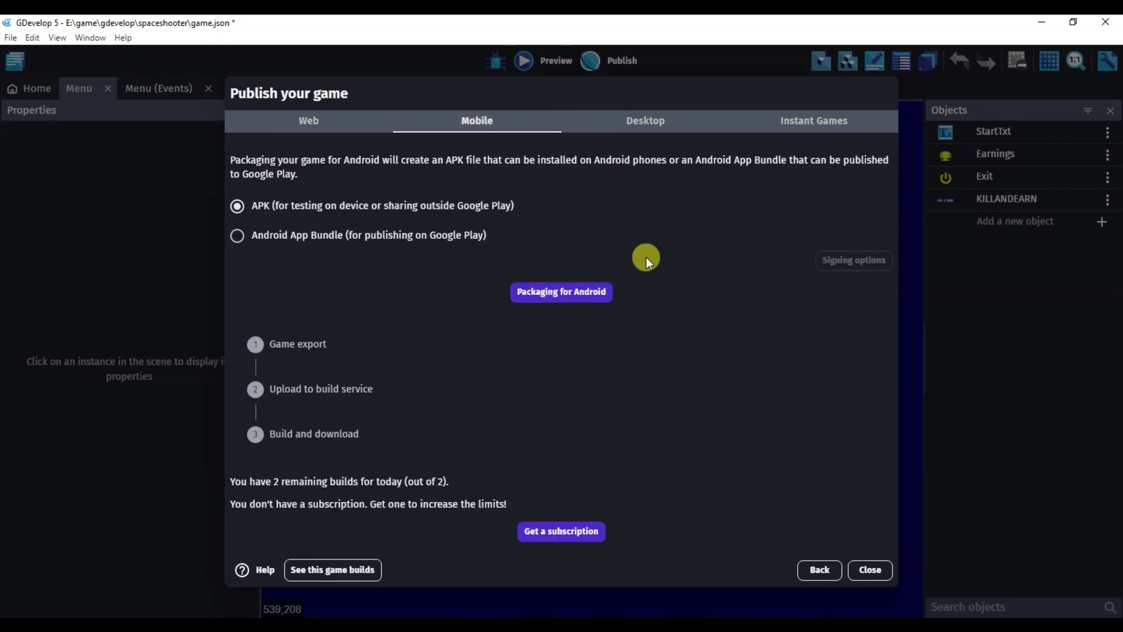
{"action": "left_click", "coordinate": [573, 292]}
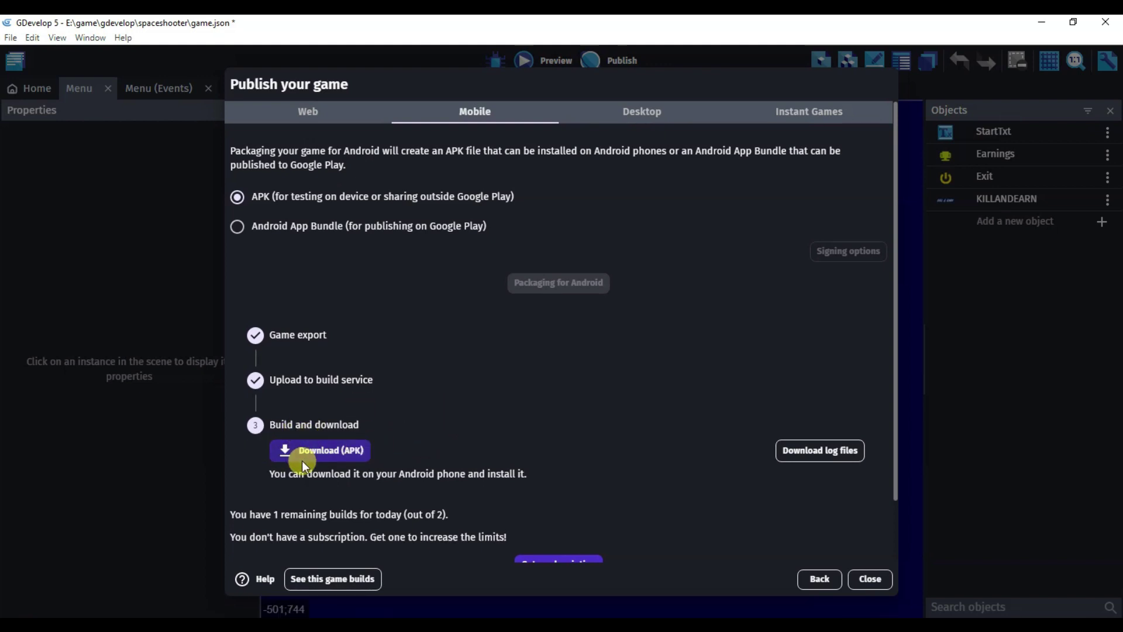
{"action": "left_click", "coordinate": [335, 447]}
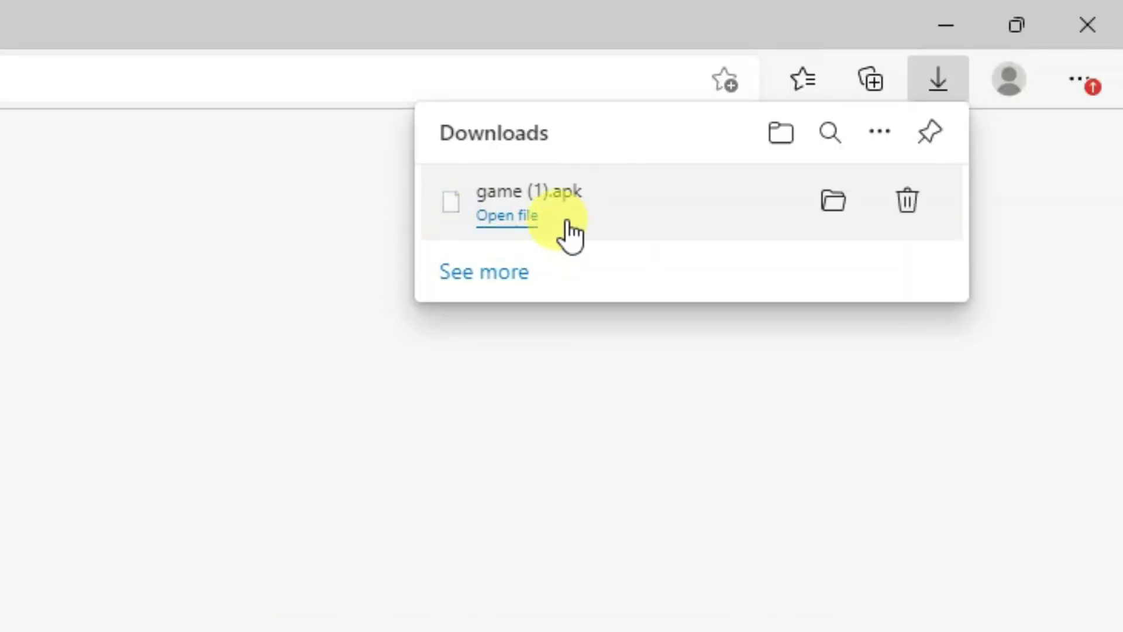
- Open game (1).apk from Edge's Downloads flyout
{"action": "left_click", "coordinate": [524, 218]}
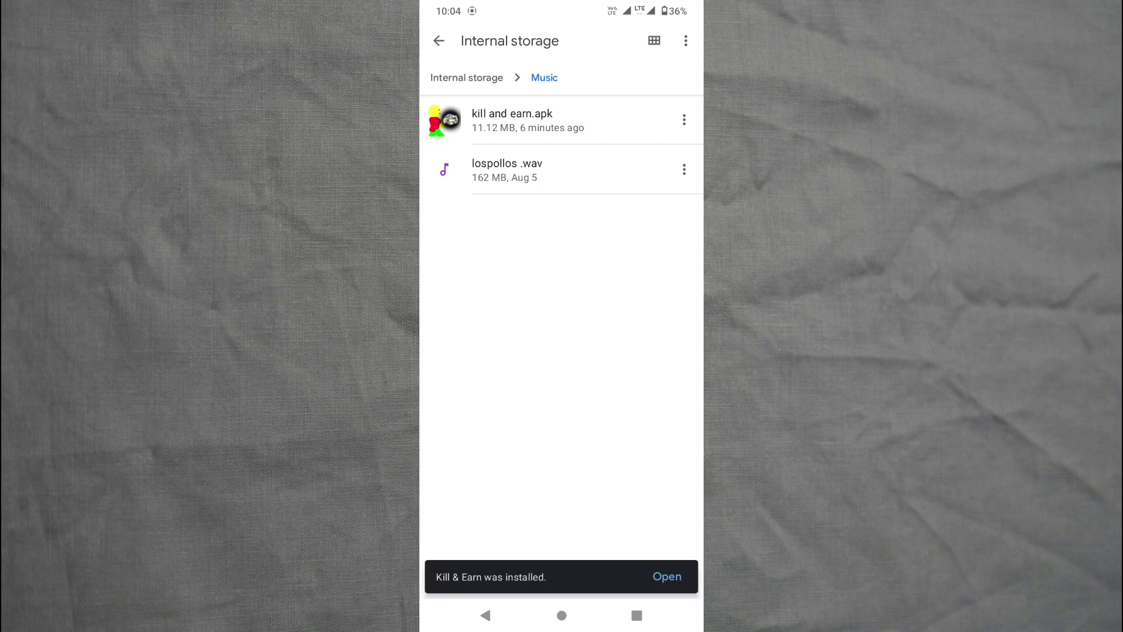
- Launch Kill & Earn, visit Total Earnings, and dismiss the full-screen ads
{"action": "left_click", "coordinate": [666, 576]}
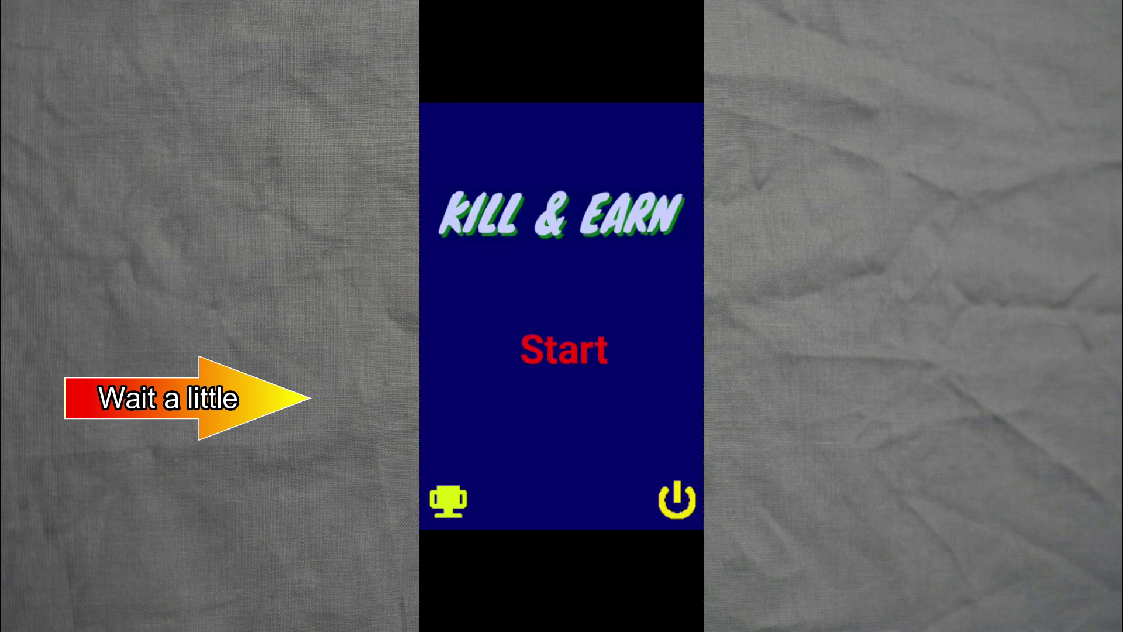
{"action": "left_click", "coordinate": [562, 352]}
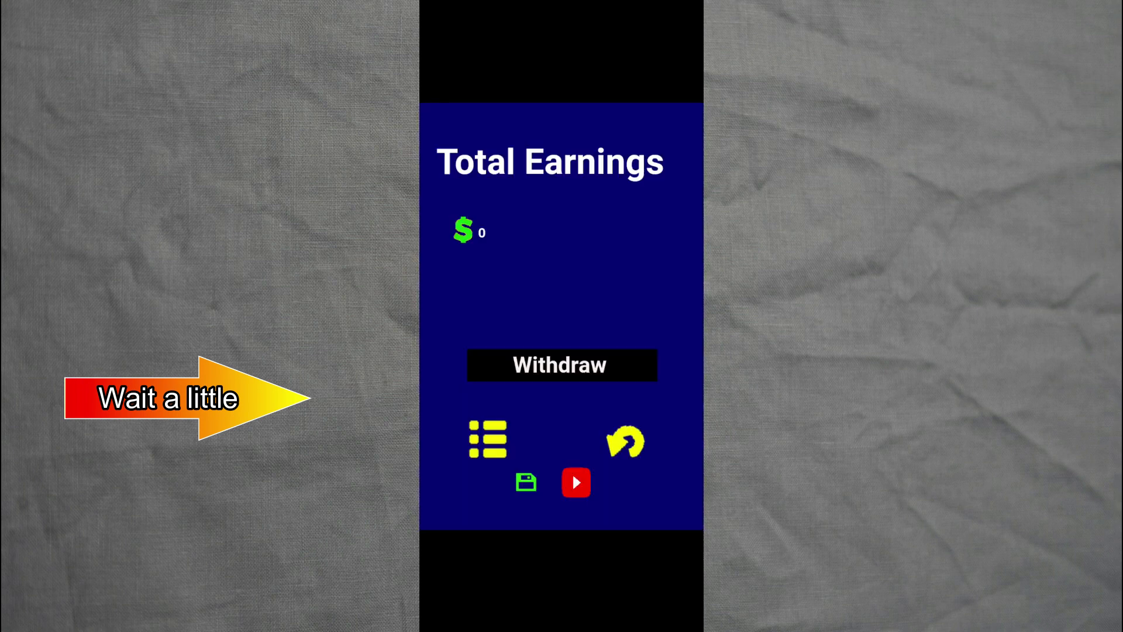
{"action": "left_click", "coordinate": [572, 503]}
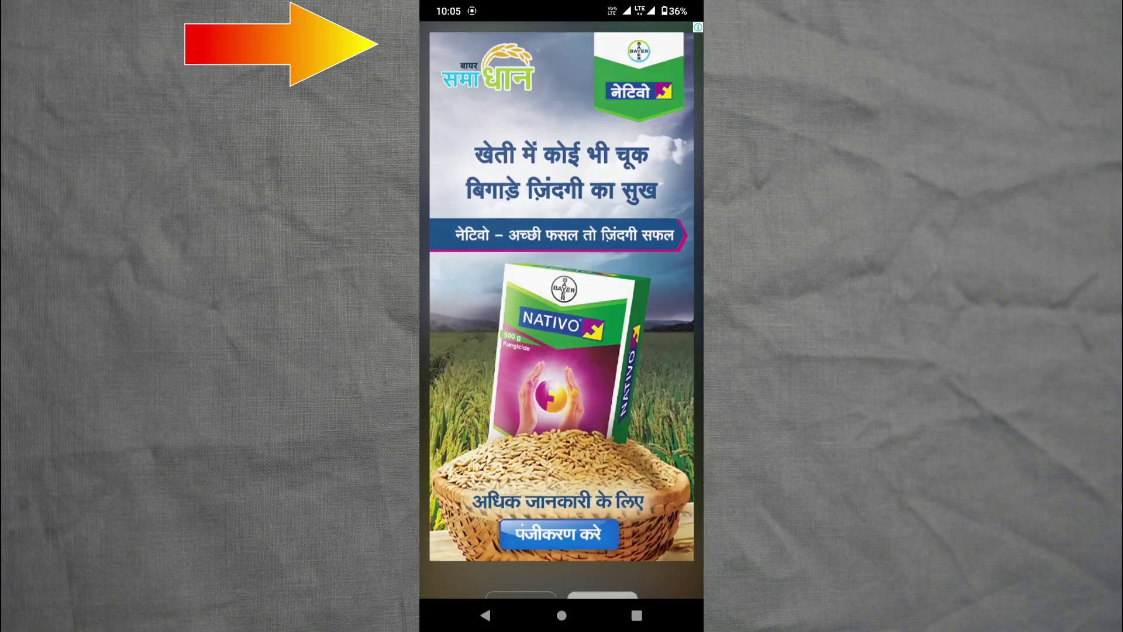
{"action": "left_click", "coordinate": [520, 574]}
{"action": "left_click", "coordinate": [556, 381]}
- Return to the menu, close the ad, and start playing, steering the ship right
{"action": "left_click", "coordinate": [488, 470]}
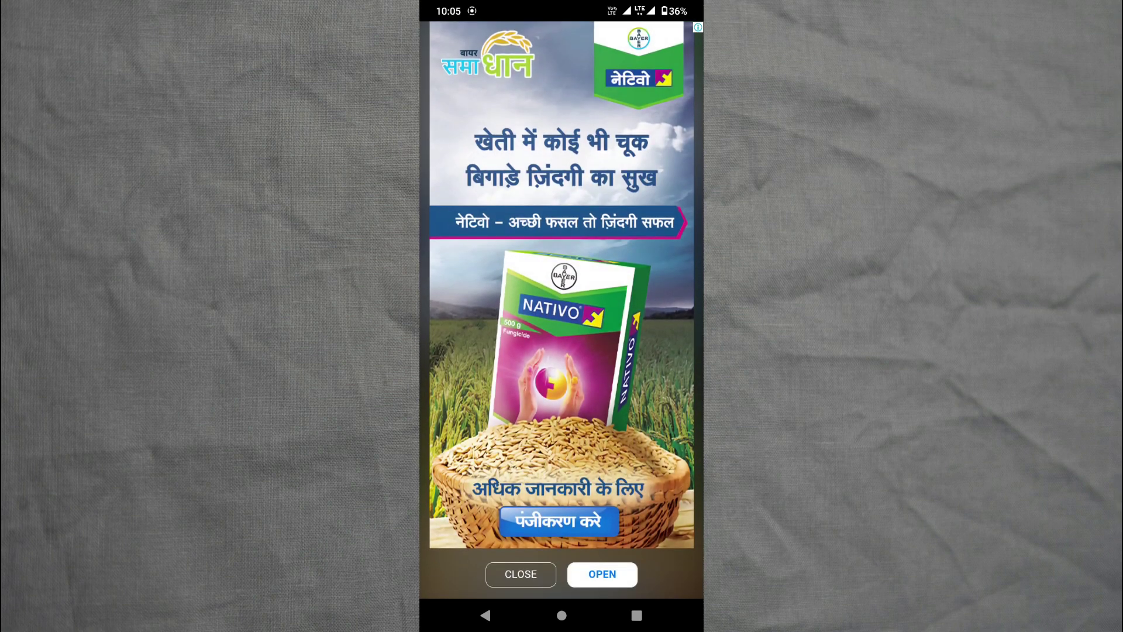
{"action": "left_click", "coordinate": [521, 574]}
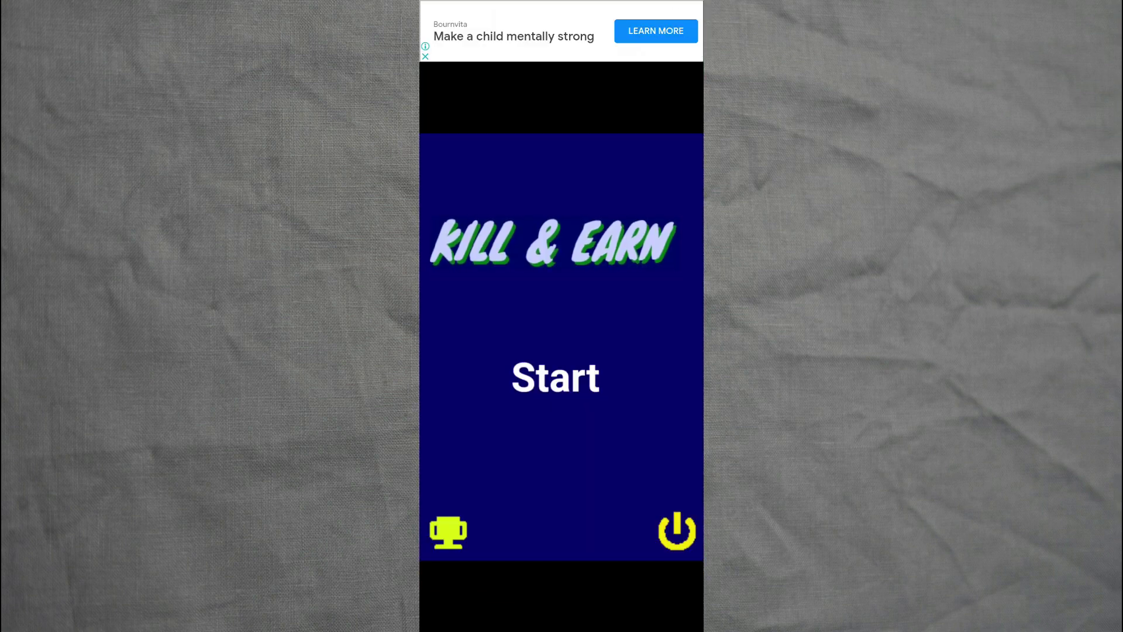
{"action": "left_click", "coordinate": [557, 379]}
{"action": "left_click_drag", "start_coordinate": [555, 515], "coordinate": [519, 515]}
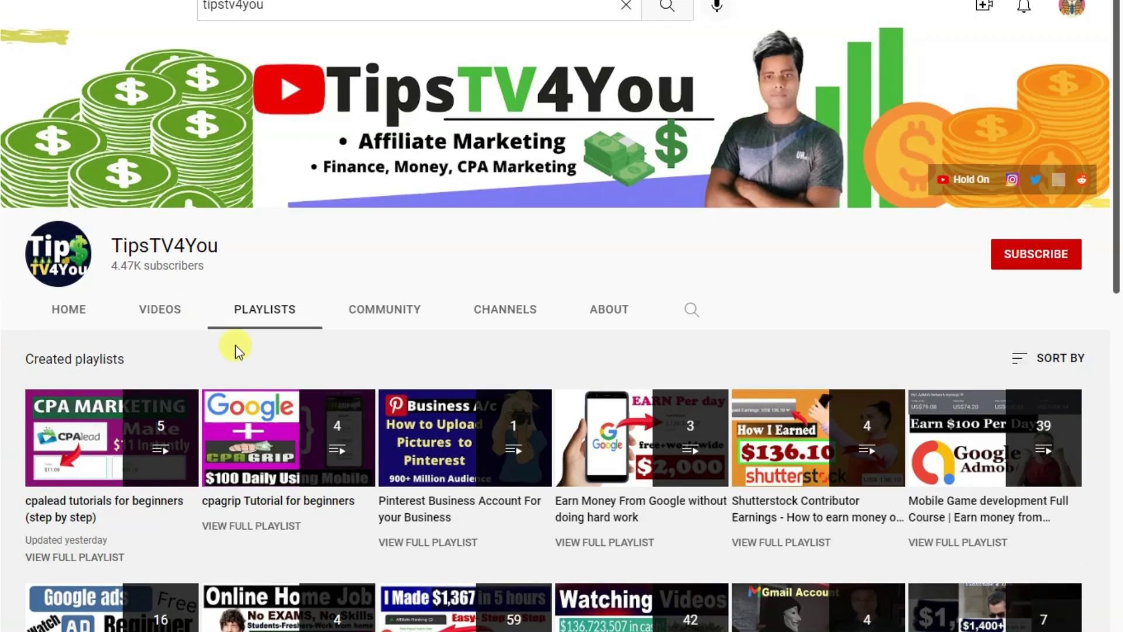
{"action": "scroll", "coordinate": [234, 307], "scroll_direction": "down", "scroll_amount": 4}
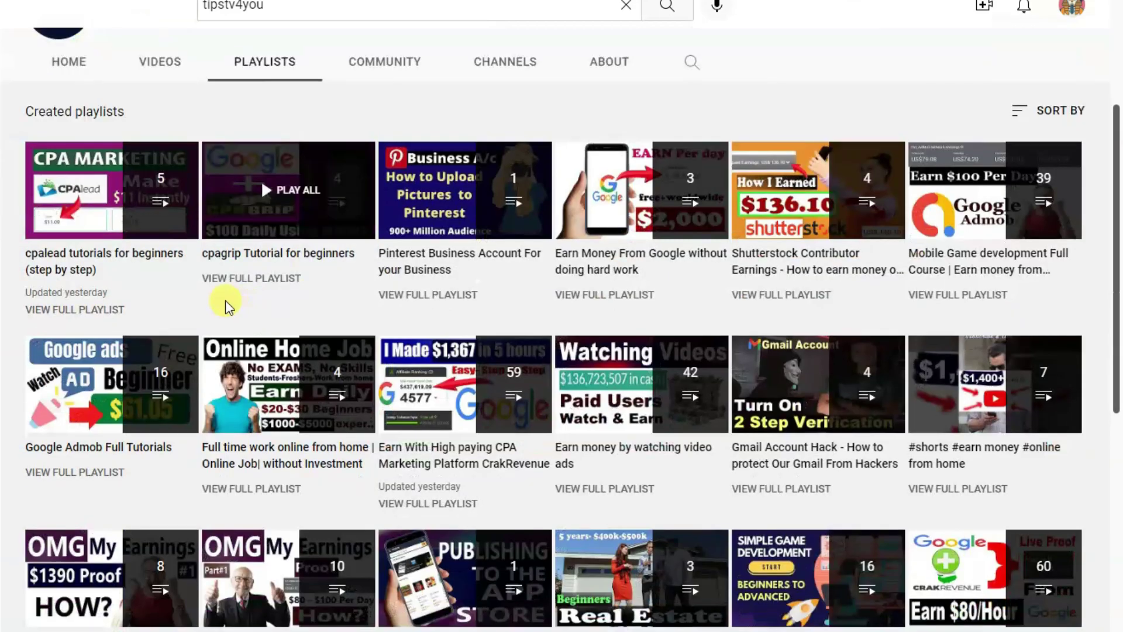